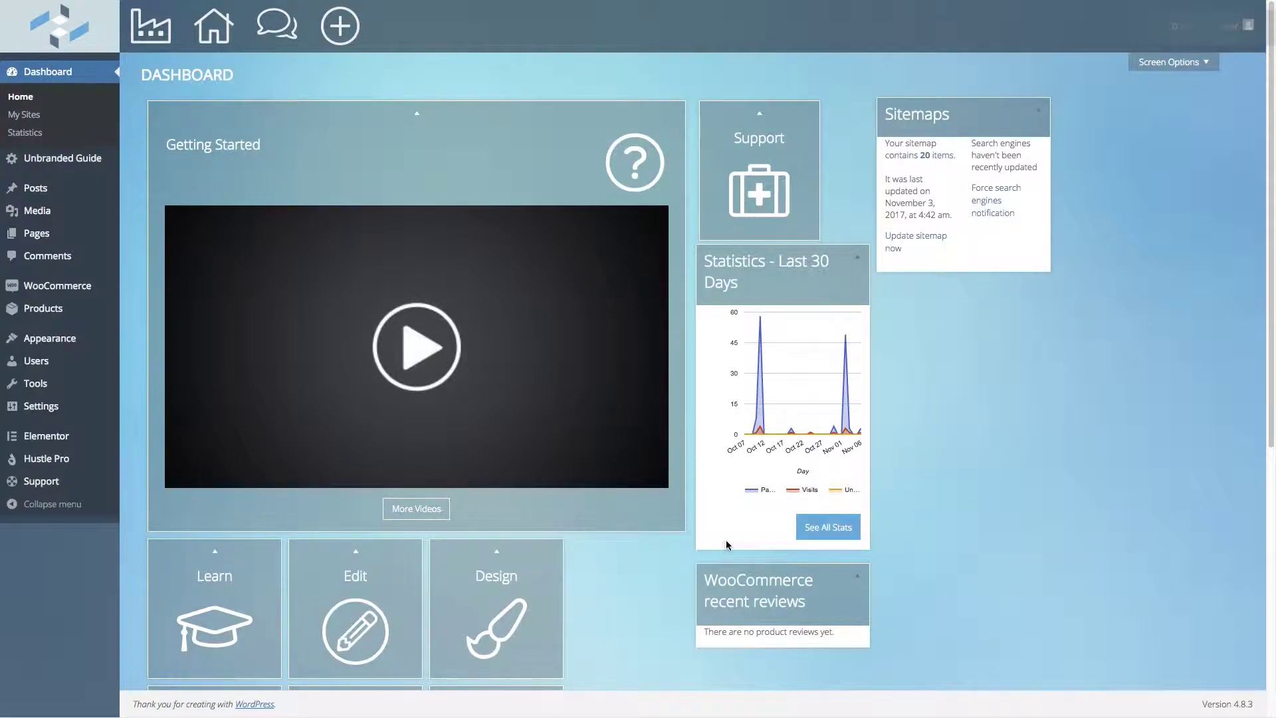
Step: Look over the dashboard boxes from Getting Started down to WooCommerce status
scroll(726, 540, down, 2)
scroll(729, 543, down, 1)
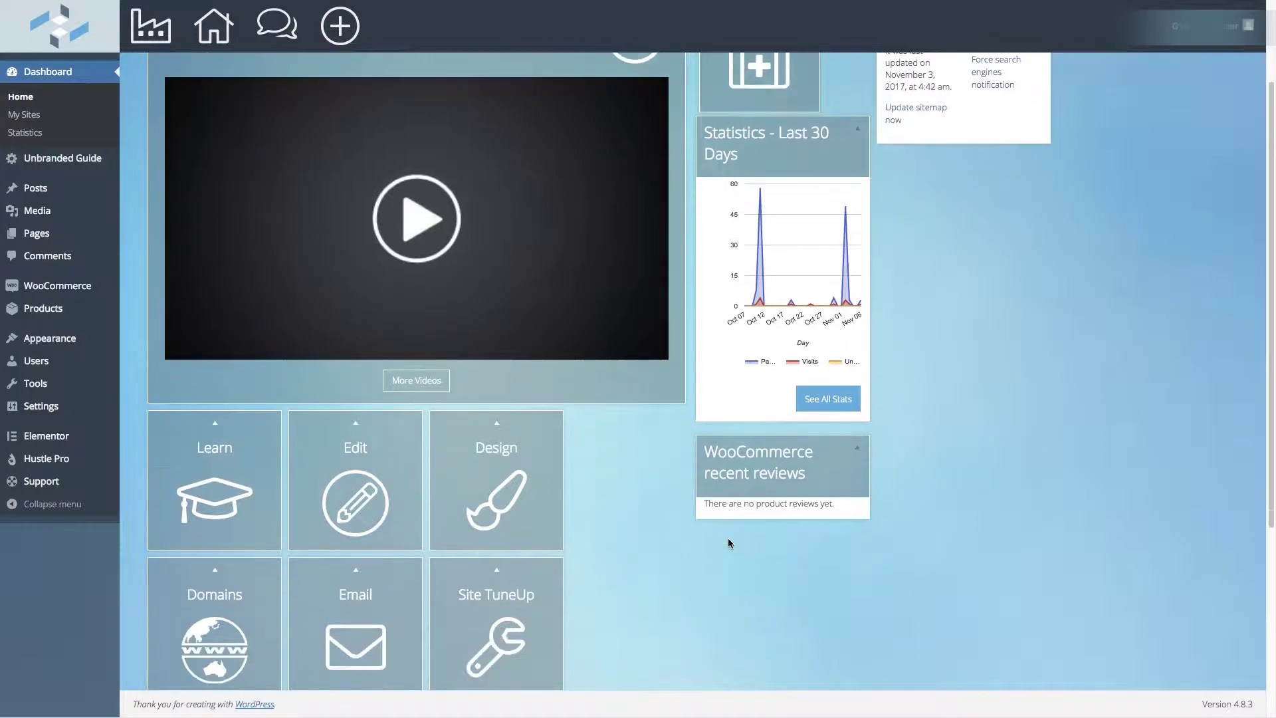
scroll(729, 543, down, 3)
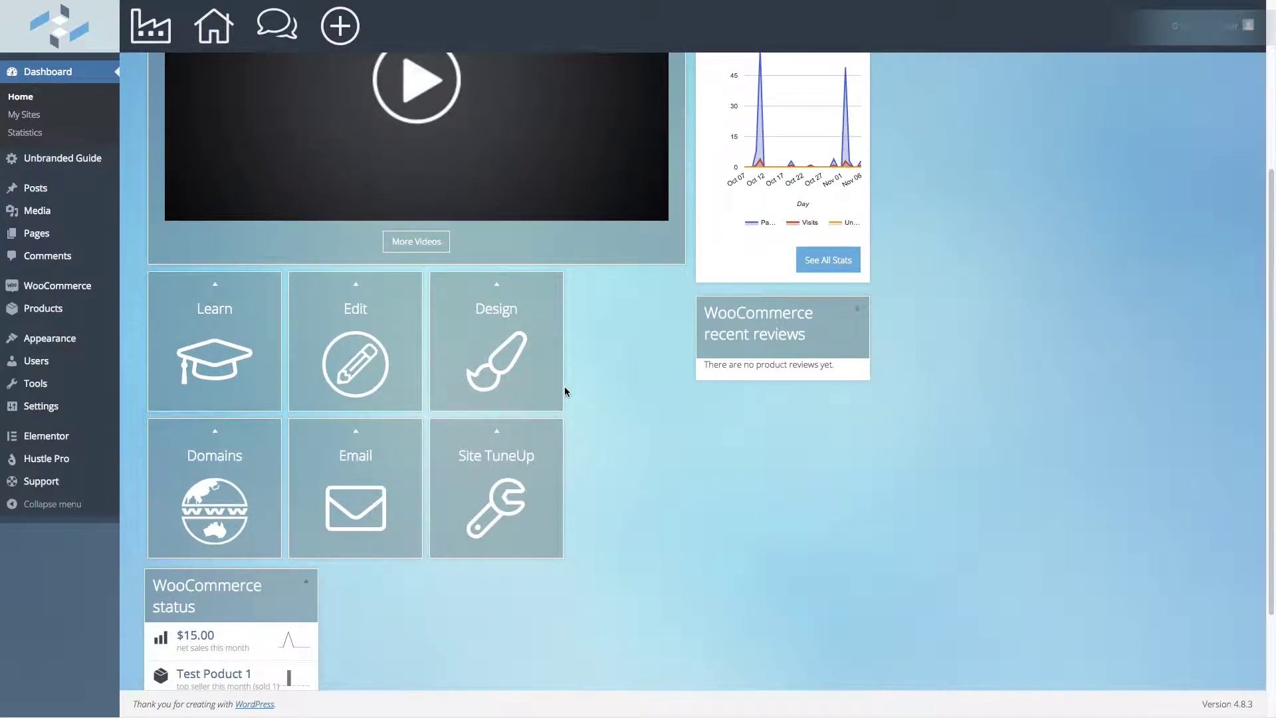
scroll(571, 385, up, 5)
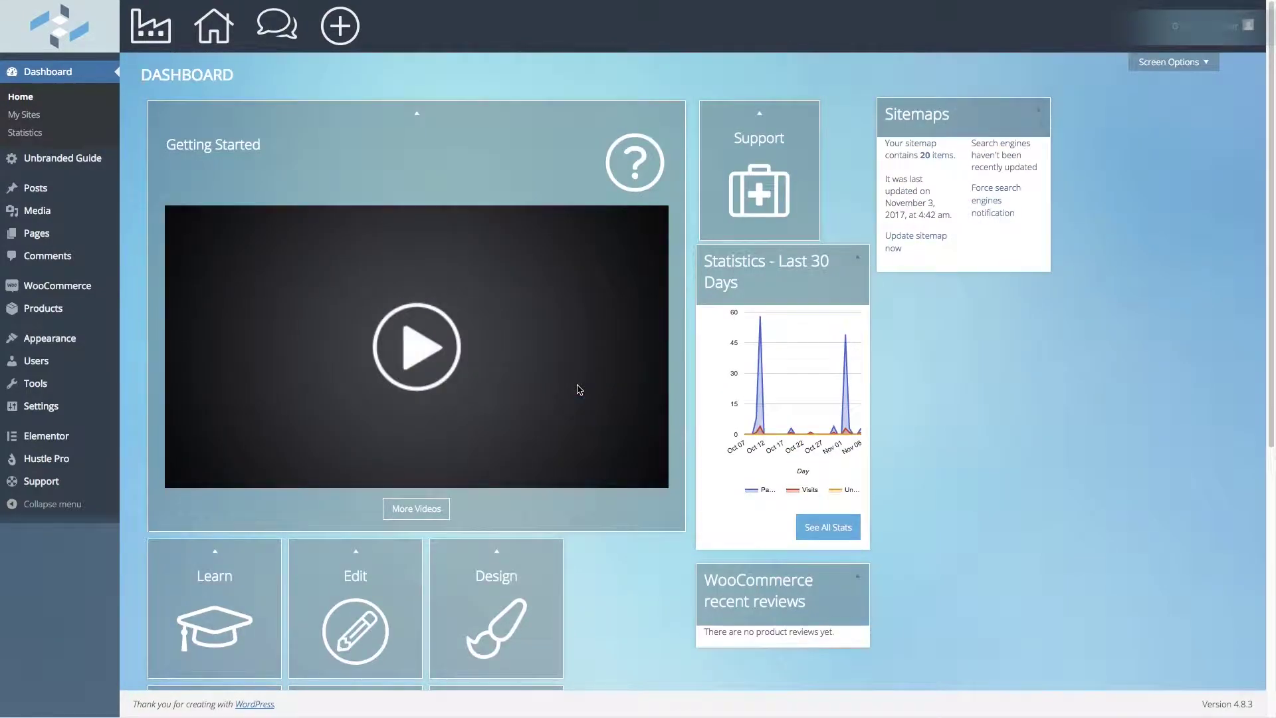
scroll(579, 389, down, 3)
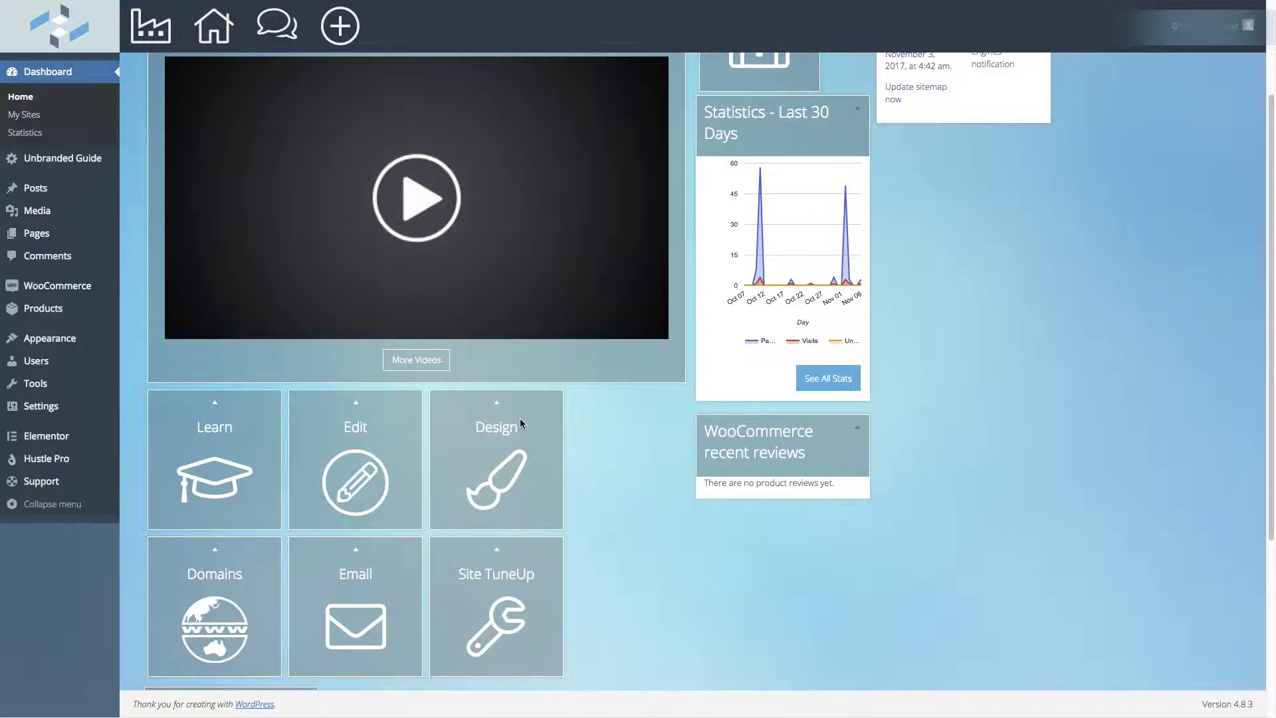
scroll(519, 417, up, 3)
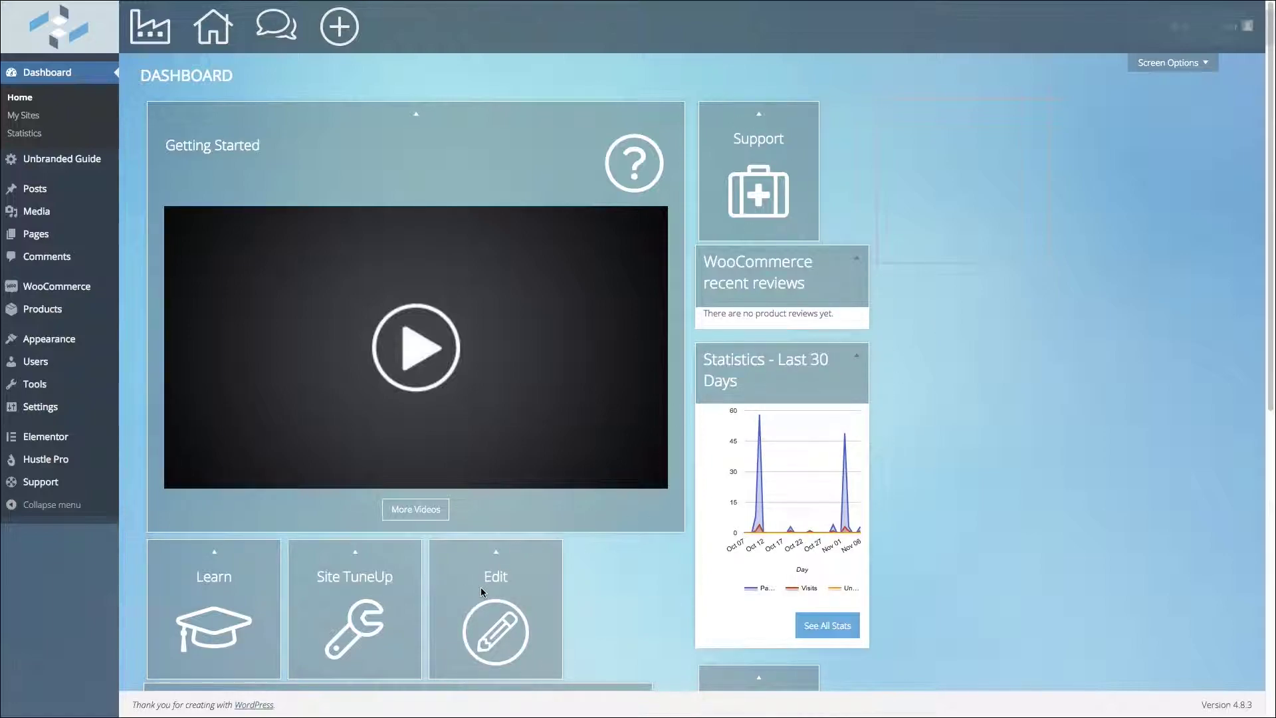
Step: Collapse the Edit, Site TuneUp and Learn boxes on the dashboard and expand them again
click(496, 554)
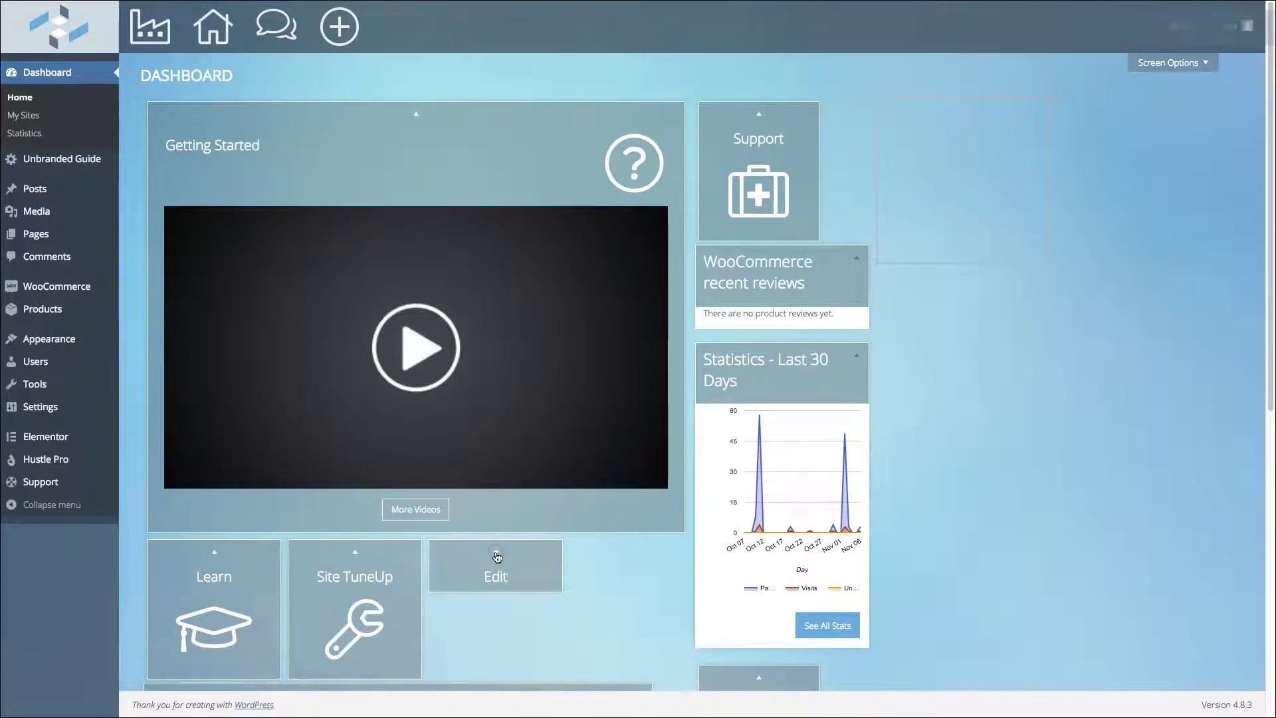
click(354, 555)
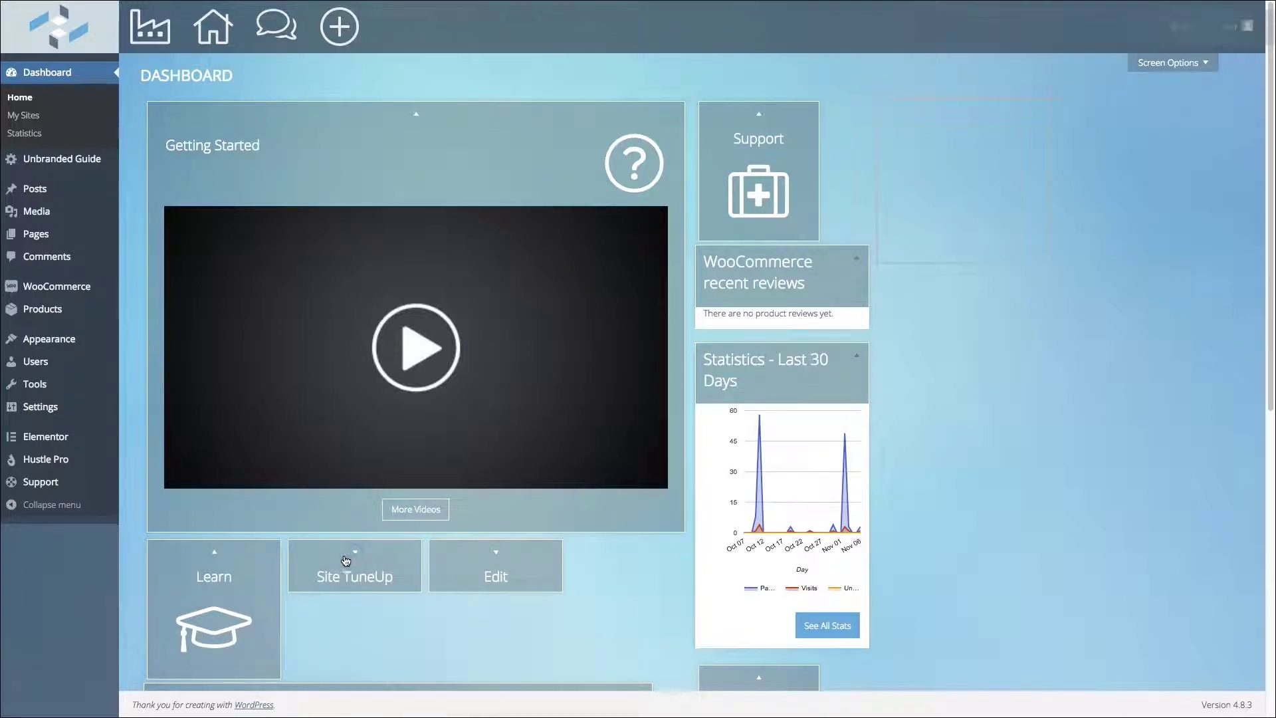
click(215, 554)
click(215, 554)
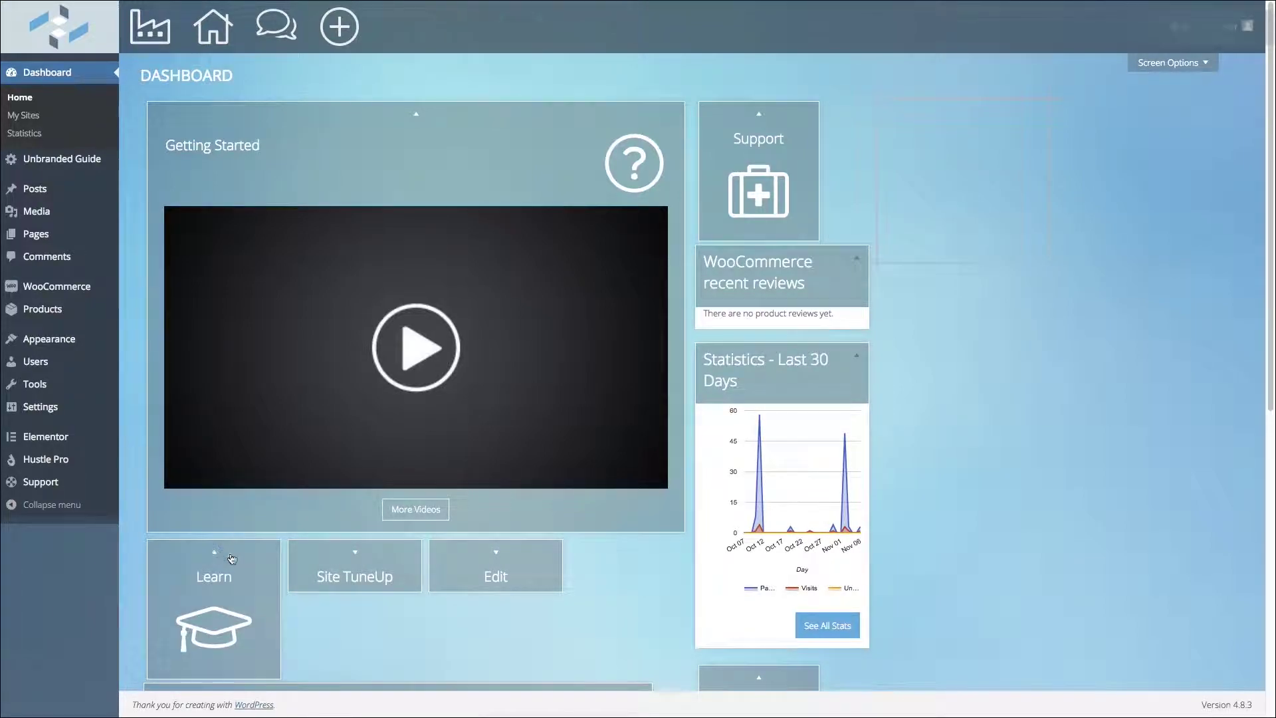
click(355, 554)
click(496, 554)
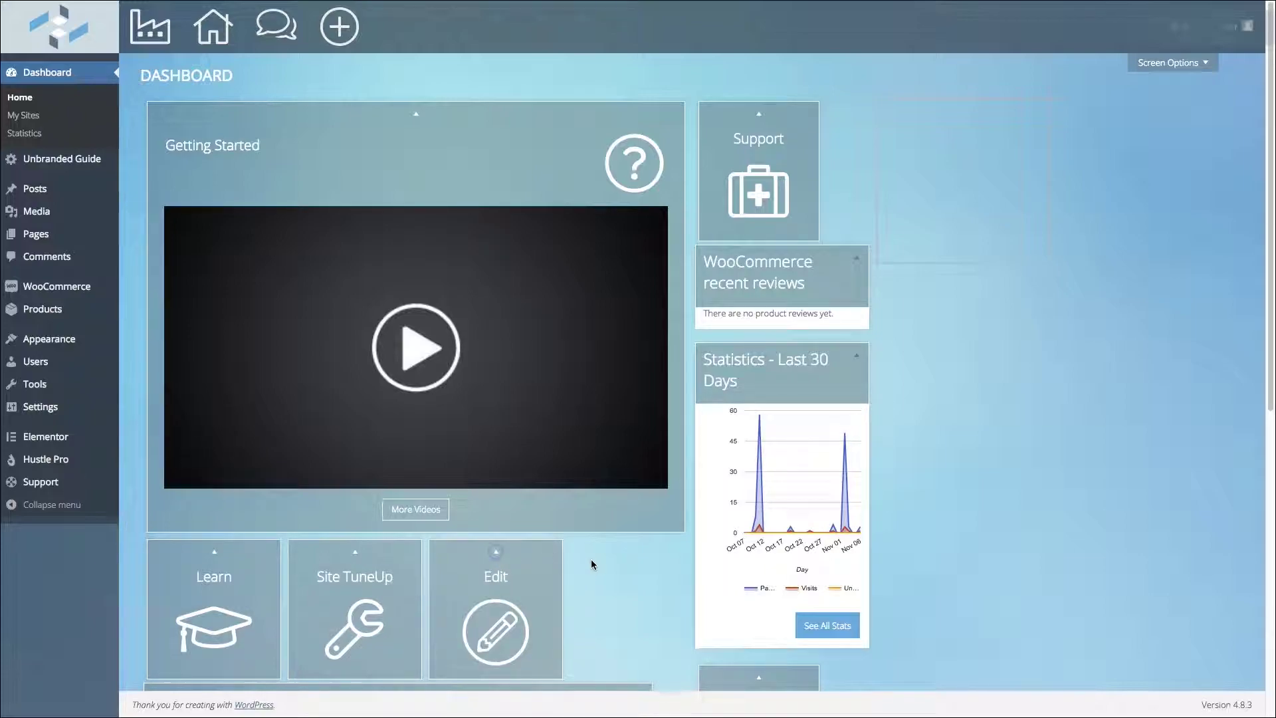
click(494, 580)
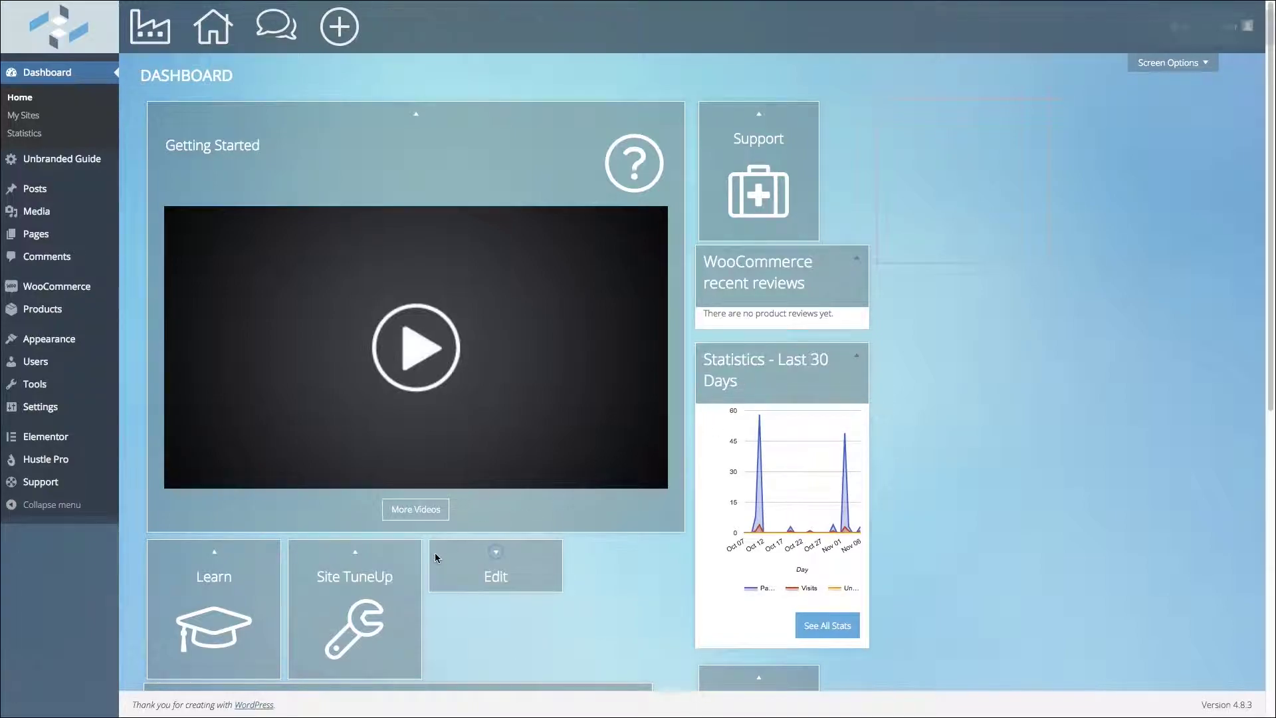
click(496, 551)
Step: Place the Edit box directly below Support, and move the WooCommerce recent reviews and Statistics boxes into the third column with Statistics first
click(493, 577)
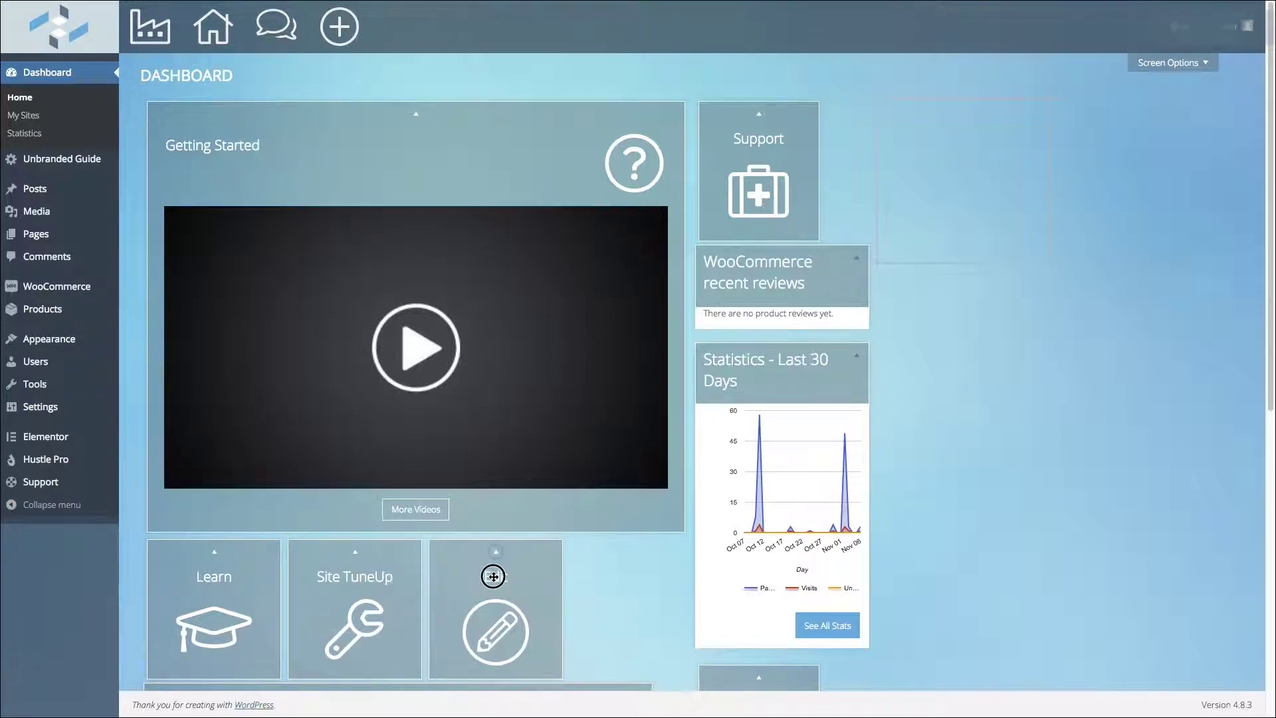
drag(493, 577, 764, 371)
drag(760, 277, 937, 126)
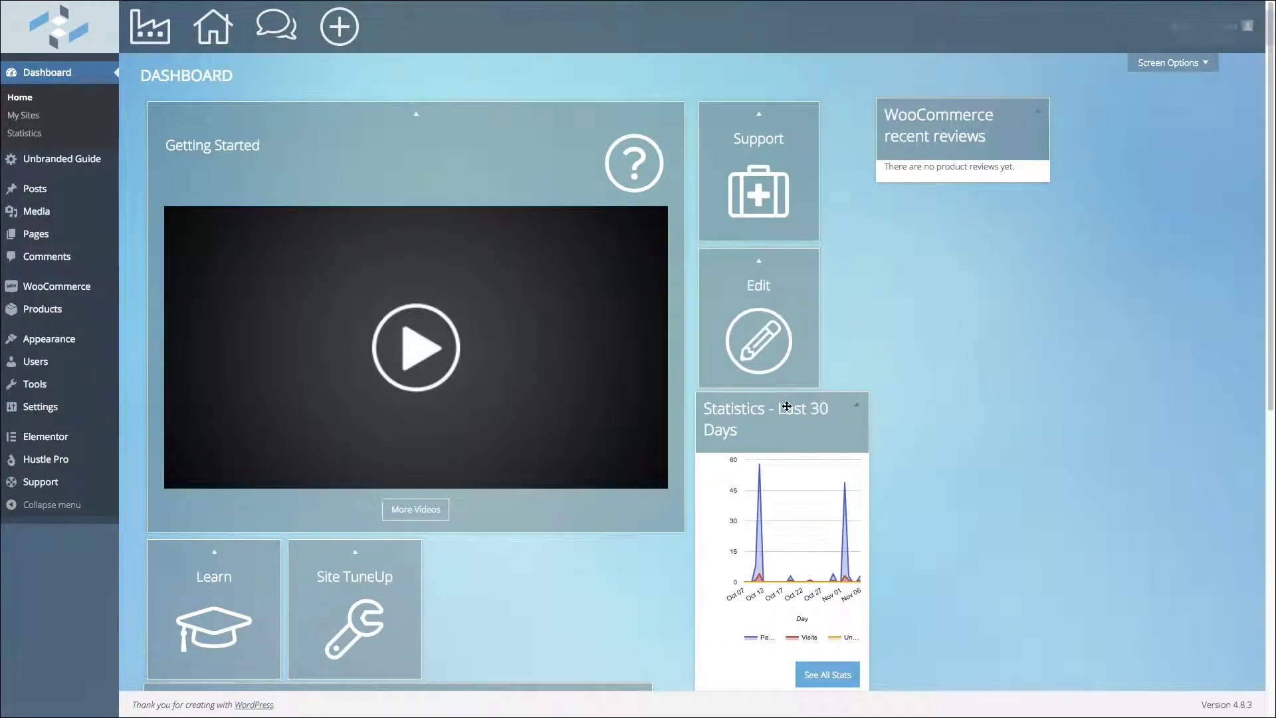
drag(787, 406, 988, 183)
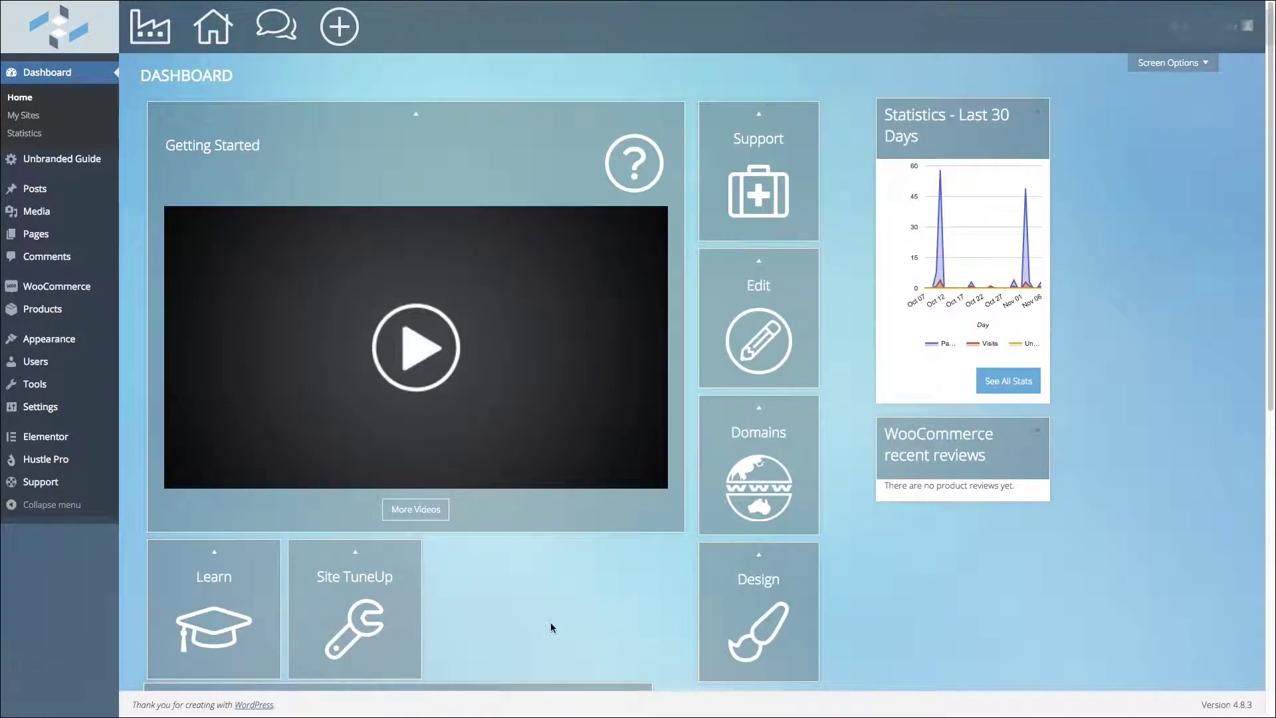
Step: Move the WooCommerce status box below Edit in the second column and the Email box beside Site TuneUp
scroll(448, 616, down, 3)
drag(253, 484, 971, 321)
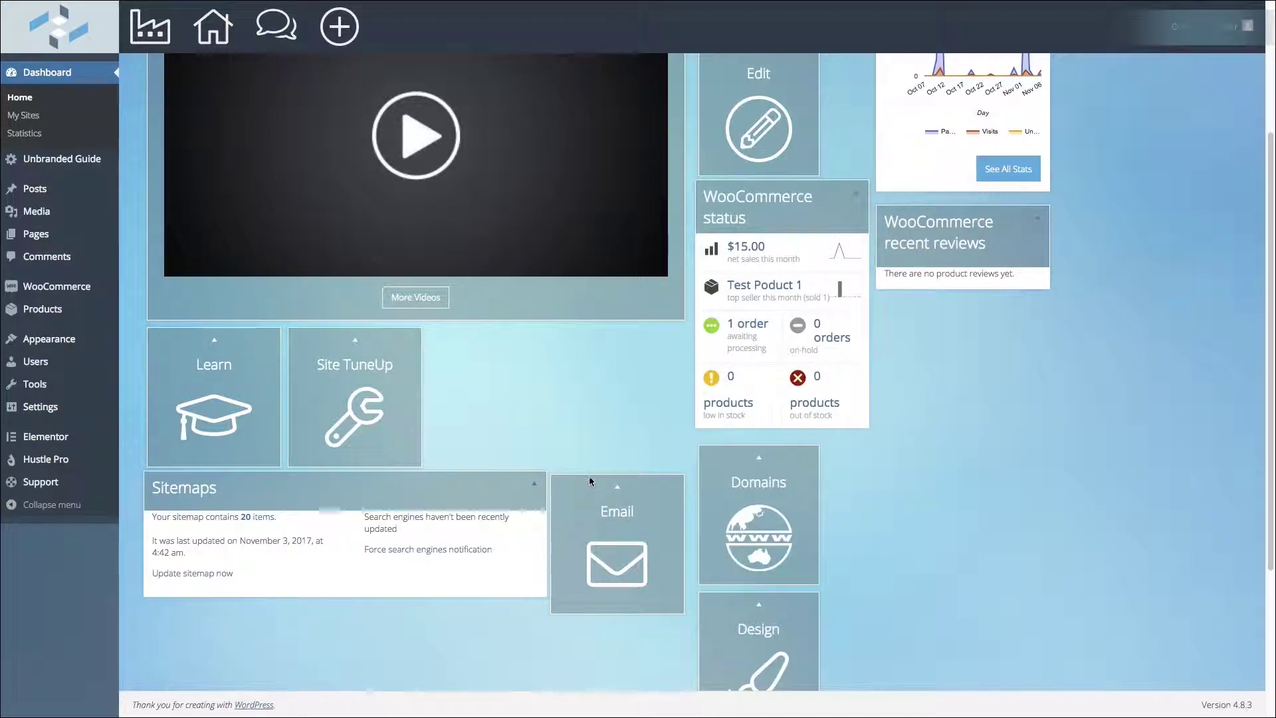
drag(606, 501, 364, 354)
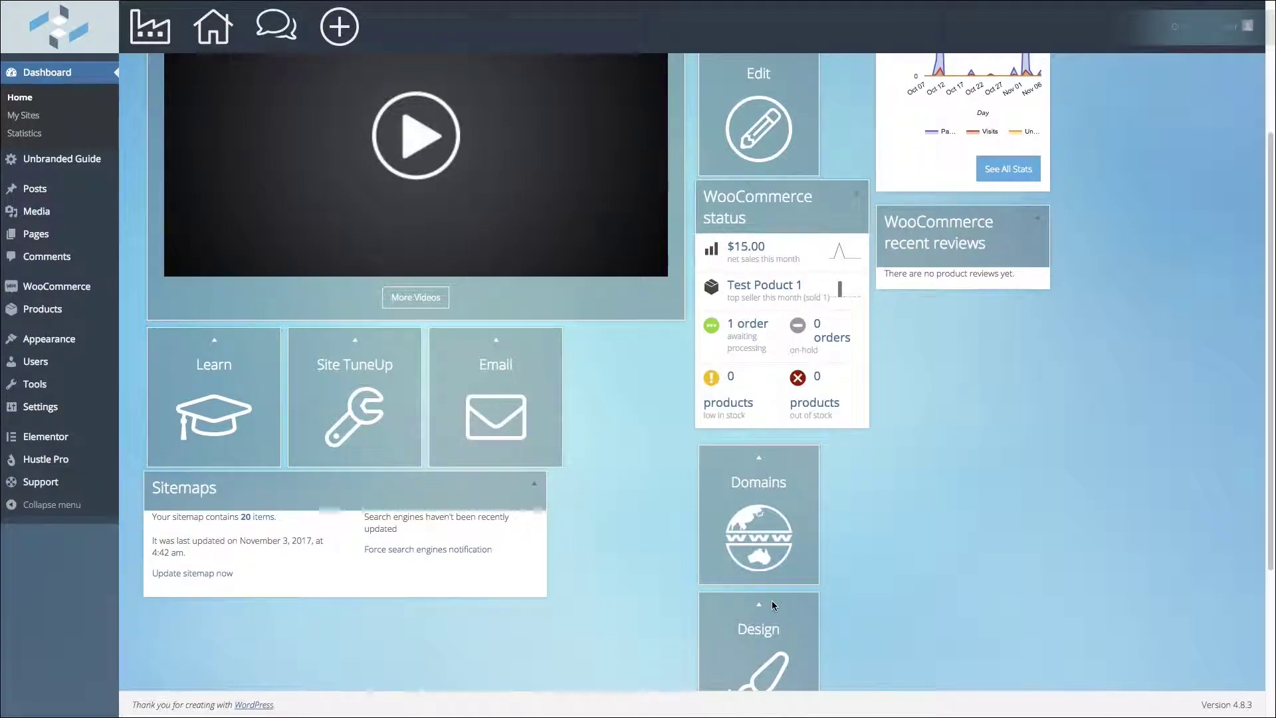
Step: Move the Design box below Learn and the Sitemaps box into the third column below Statistics
drag(761, 624, 587, 357)
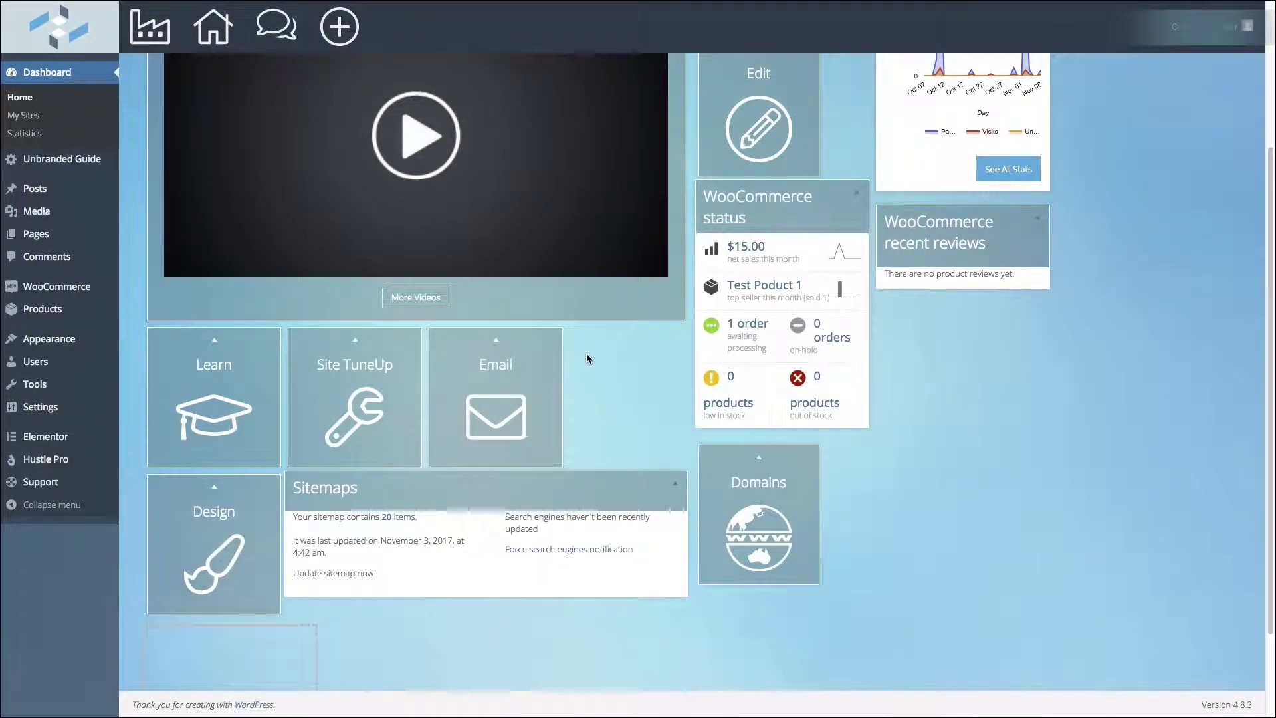
drag(504, 478, 1097, 268)
scroll(1097, 269, up, 3)
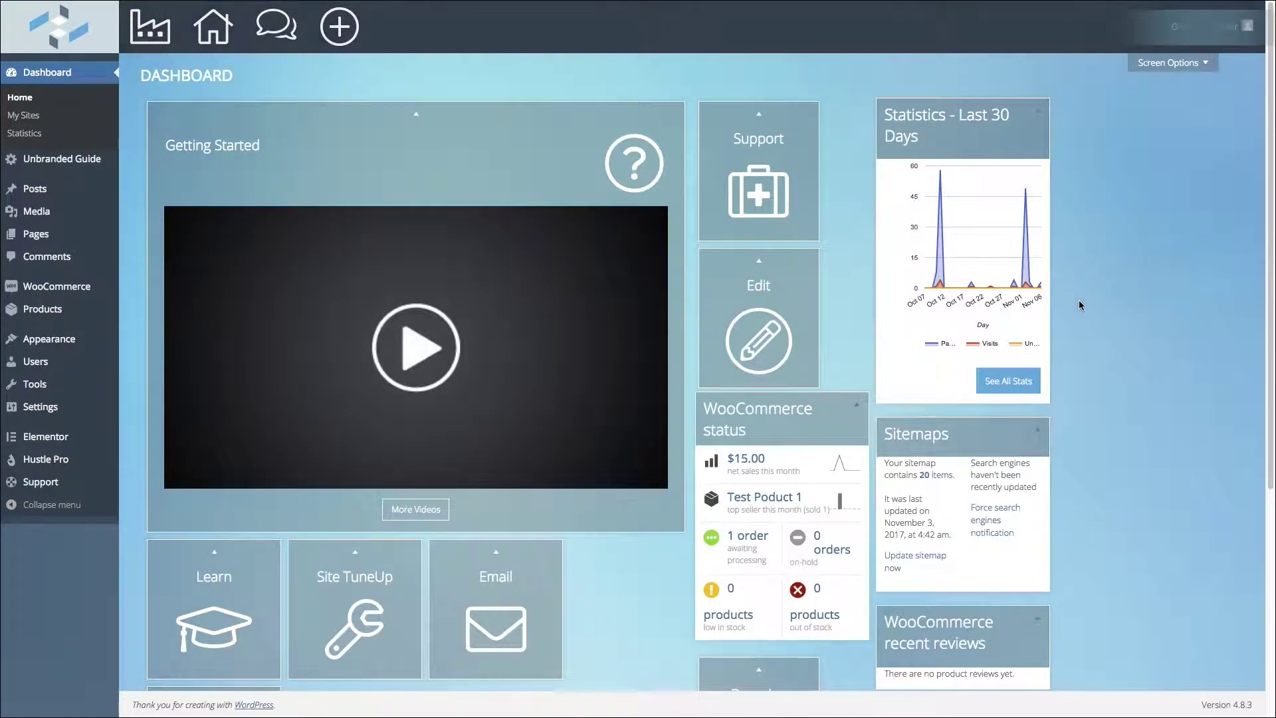
Step: Move WooCommerce status below Statistics in the third column and Design between Edit and Domains in the second column
drag(799, 413, 1017, 349)
scroll(505, 509, down, 3)
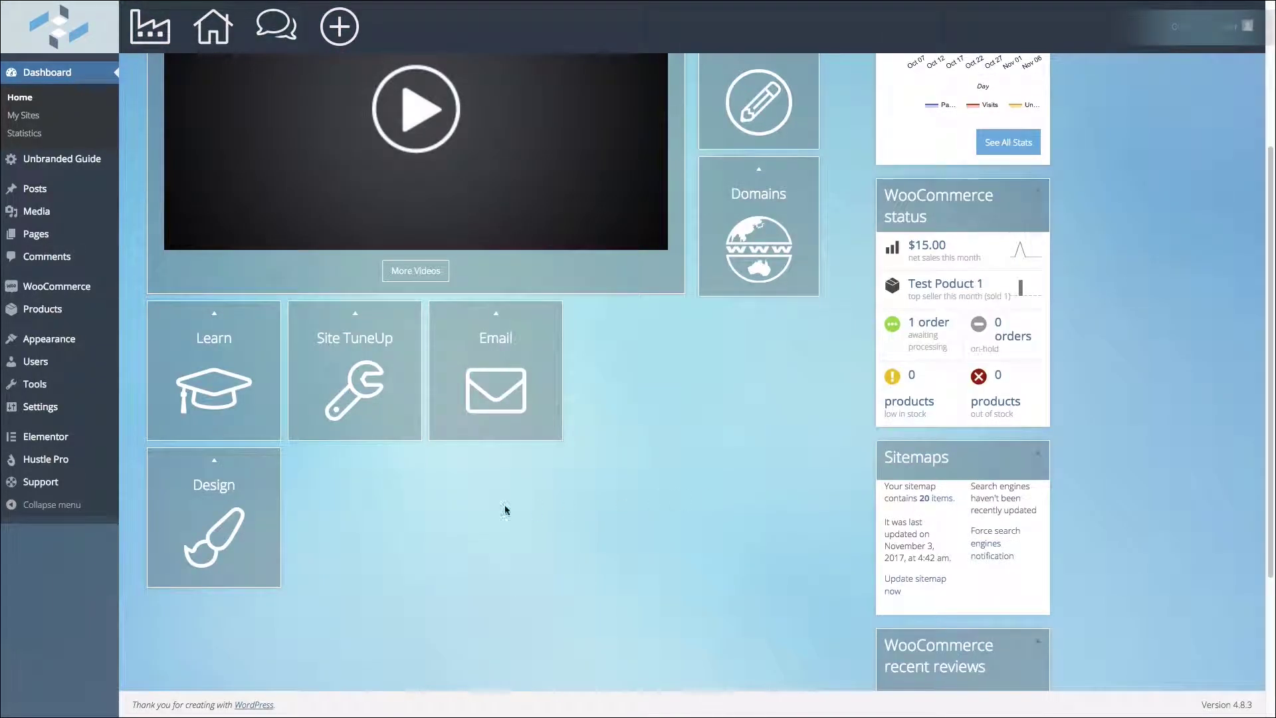
drag(219, 489, 794, 301)
scroll(793, 301, up, 2)
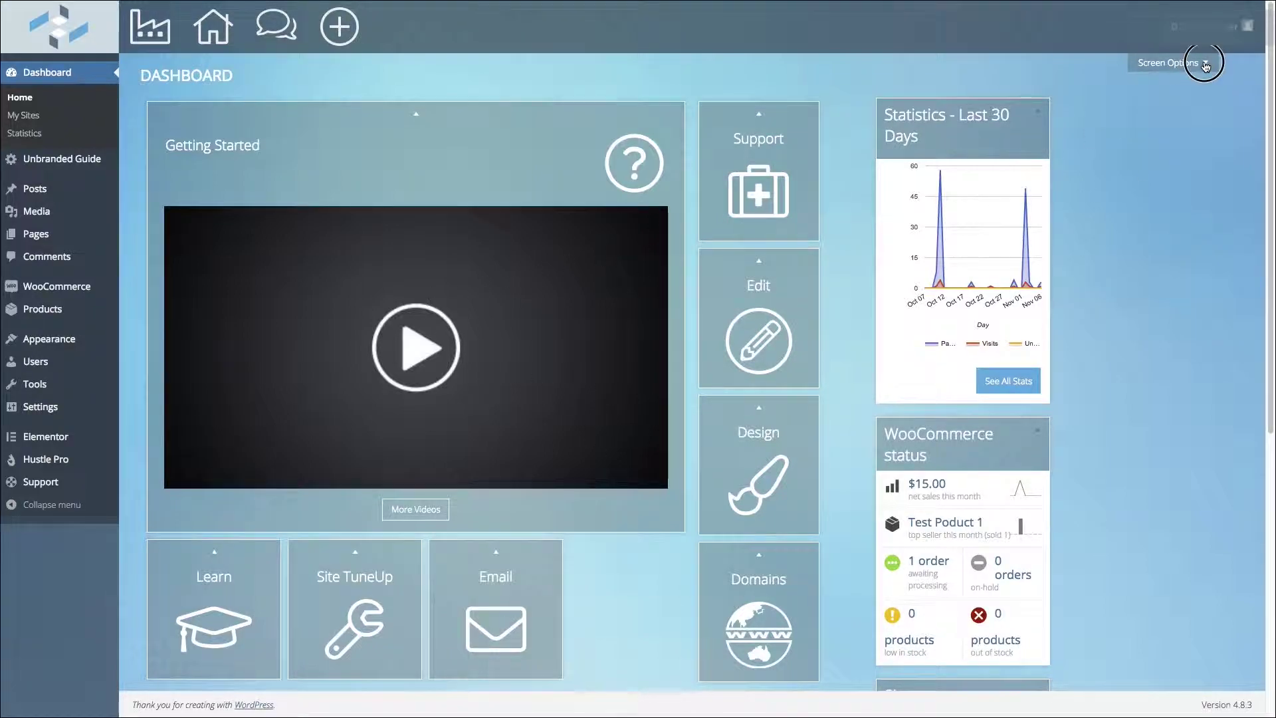
Step: Hide the Getting Started box from the dashboard through the screen options
click(1199, 62)
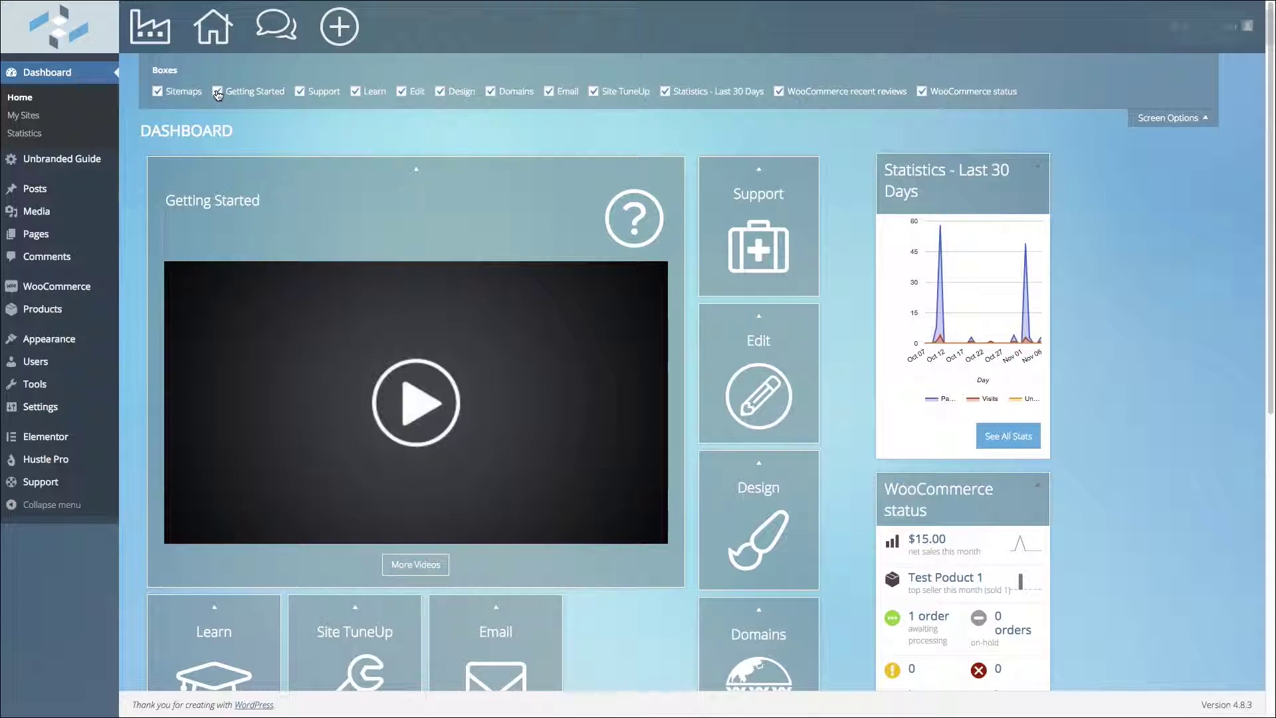
click(217, 91)
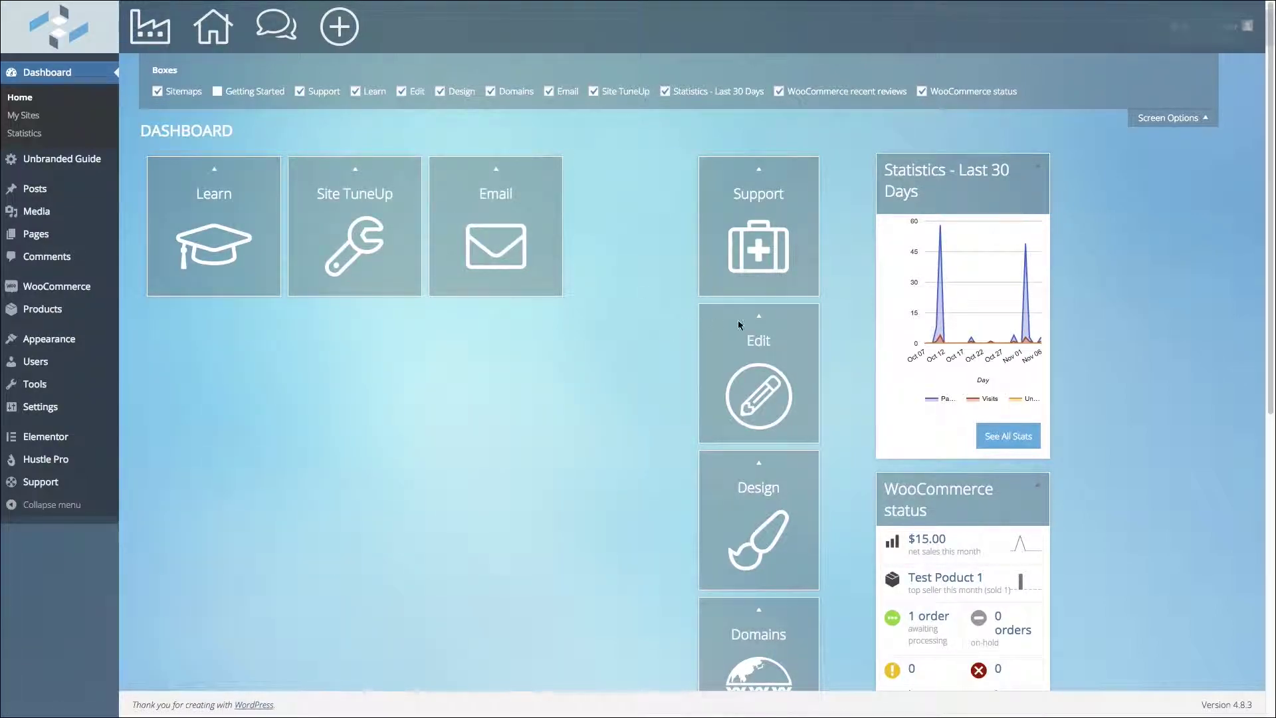
Step: Arrange Edit, Design and Domains as the first row of the first column and place Support between Site TuneUp and Email
drag(757, 336, 204, 283)
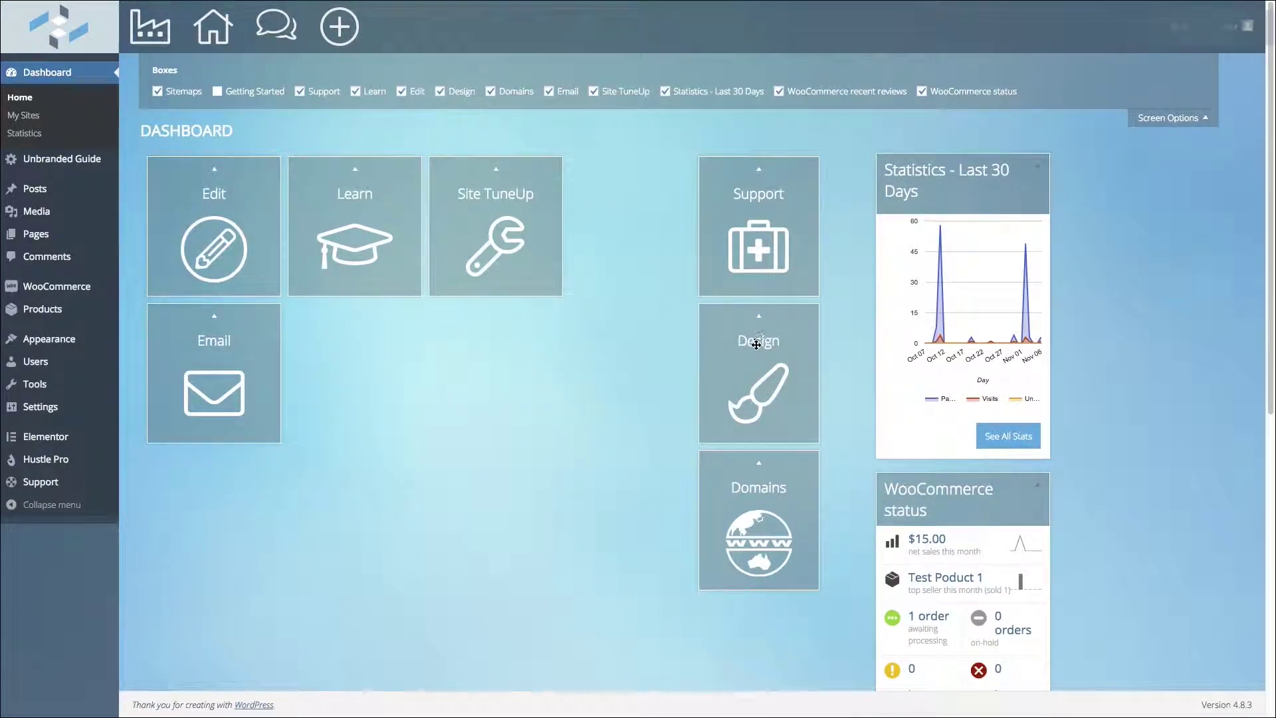
drag(756, 340, 392, 306)
drag(775, 336, 565, 288)
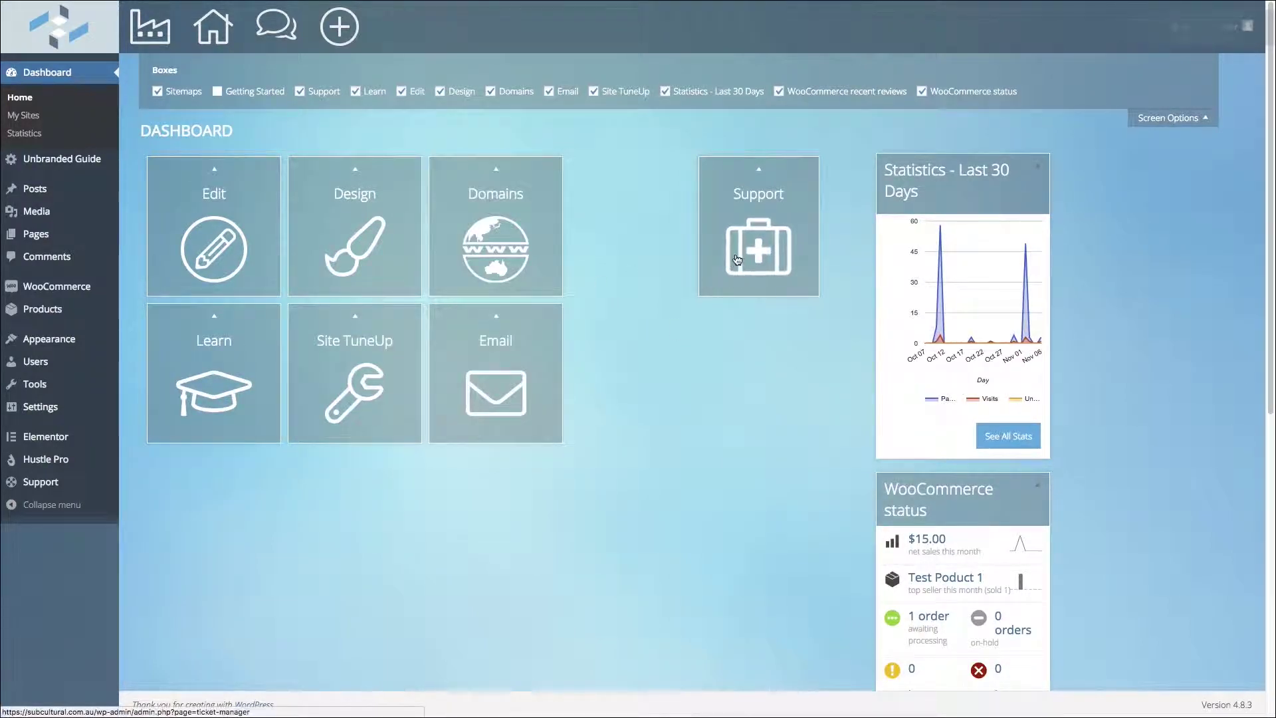
drag(740, 187, 209, 496)
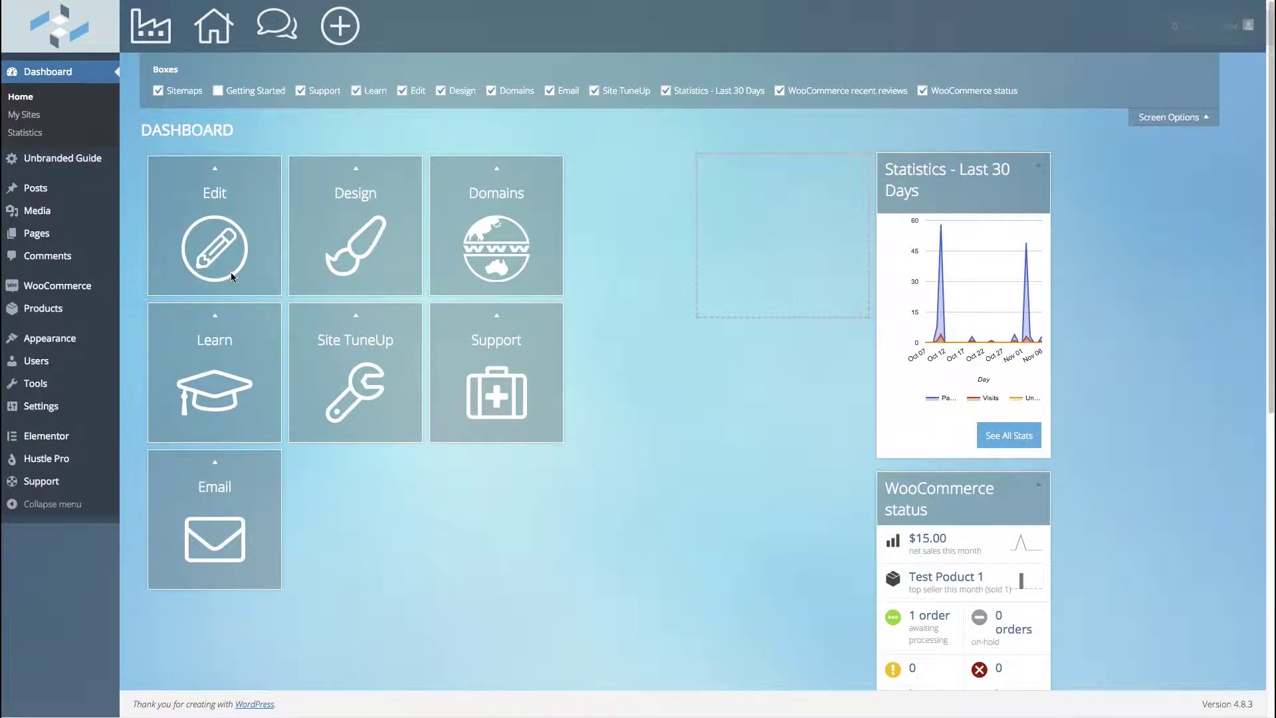
Step: Open the Edit Your Website page from the Edit box and look over the entries under Posts, Products and Elementor
click(216, 241)
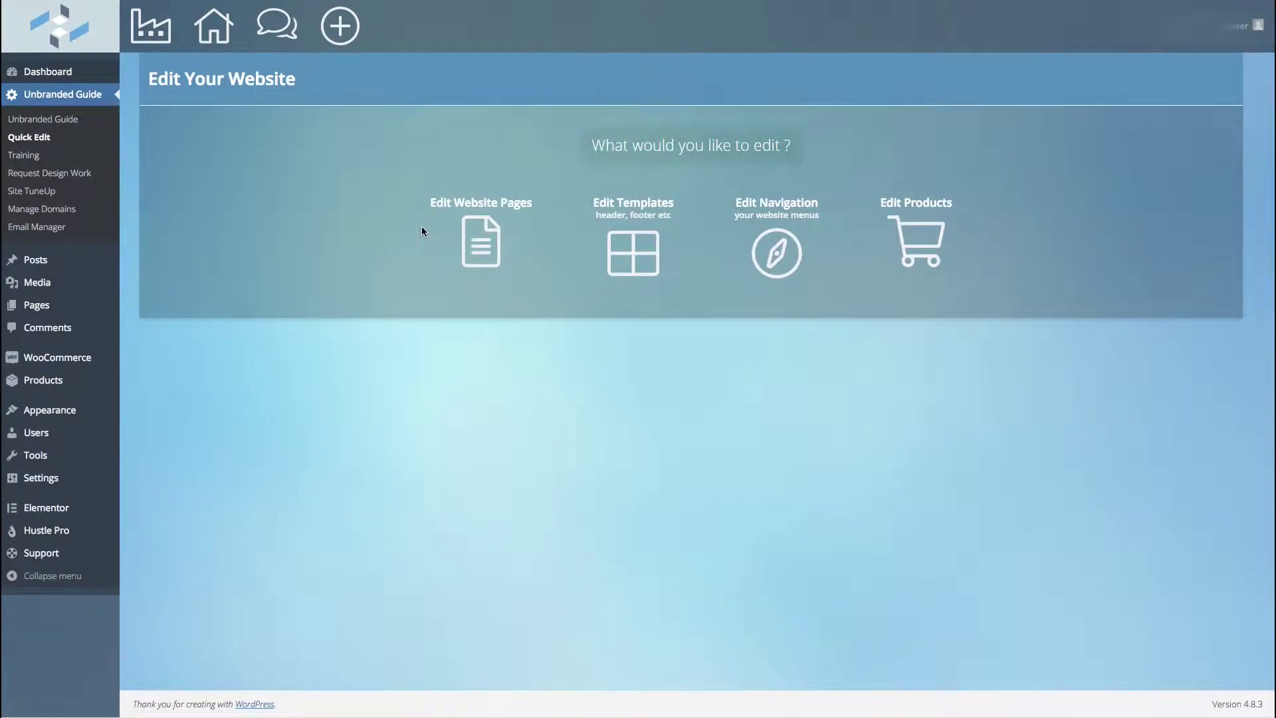
mouse_move(73, 310)
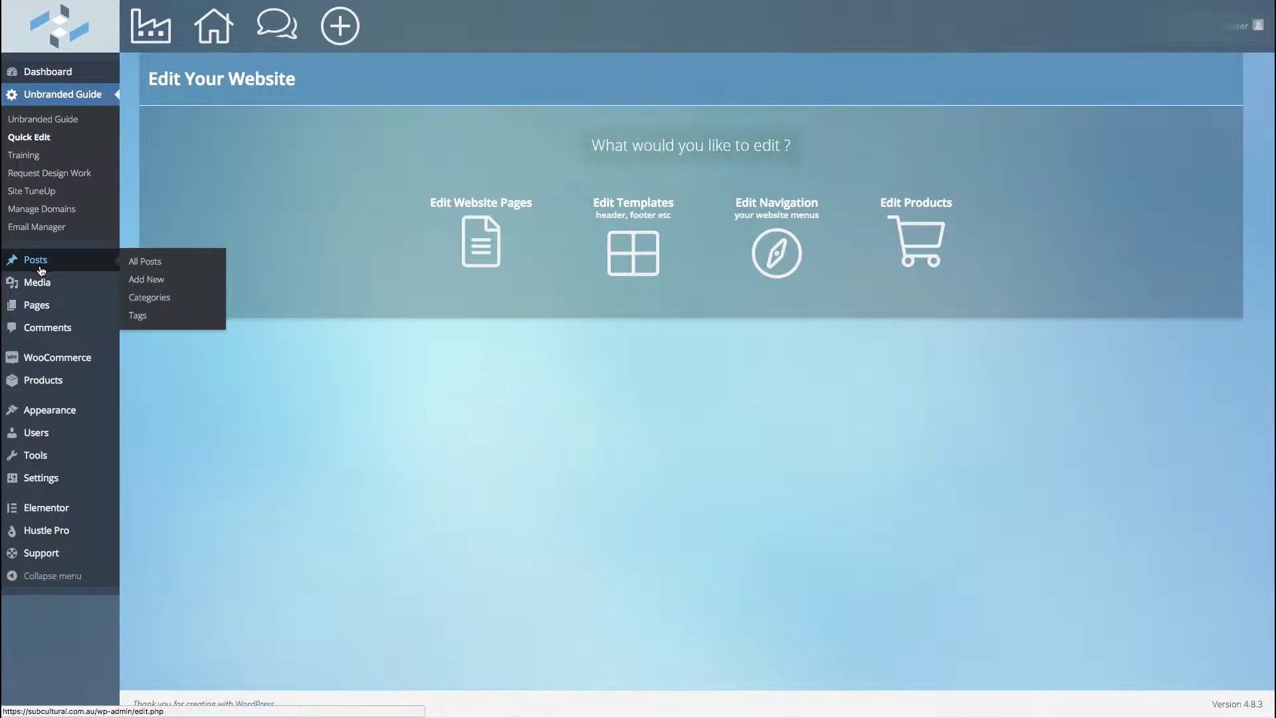
mouse_move(46, 384)
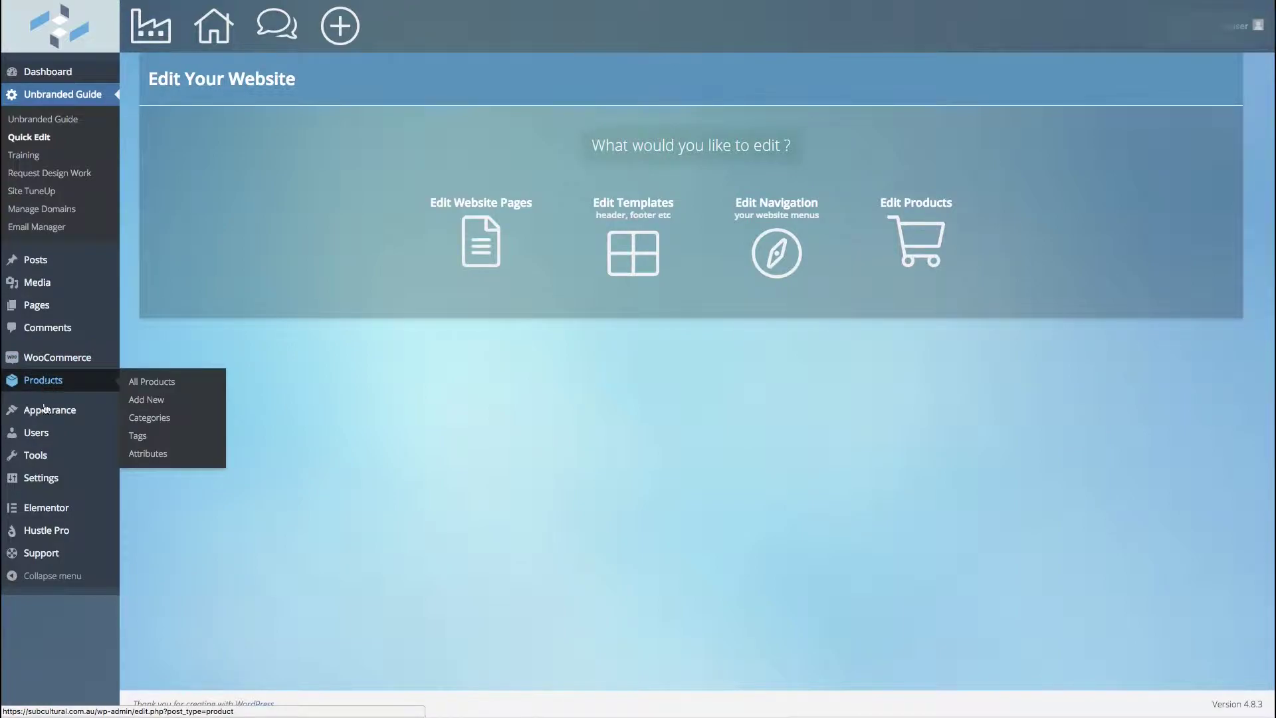
mouse_move(51, 510)
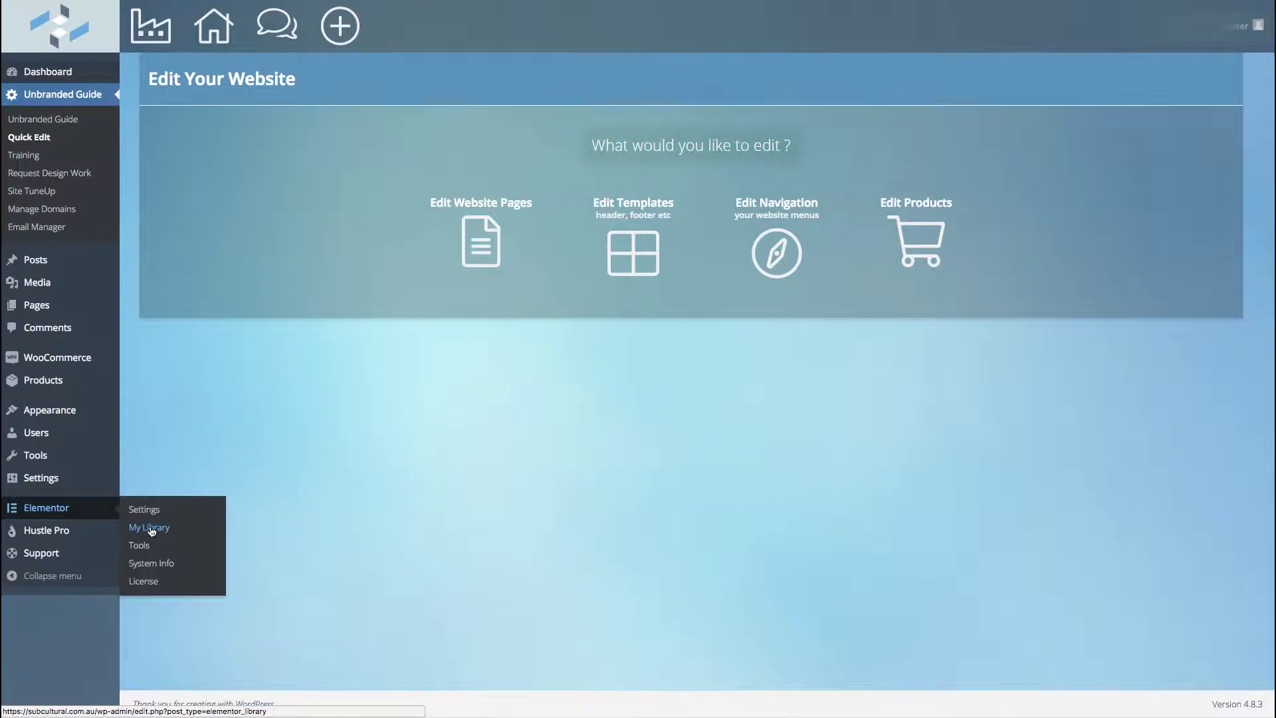
mouse_move(78, 408)
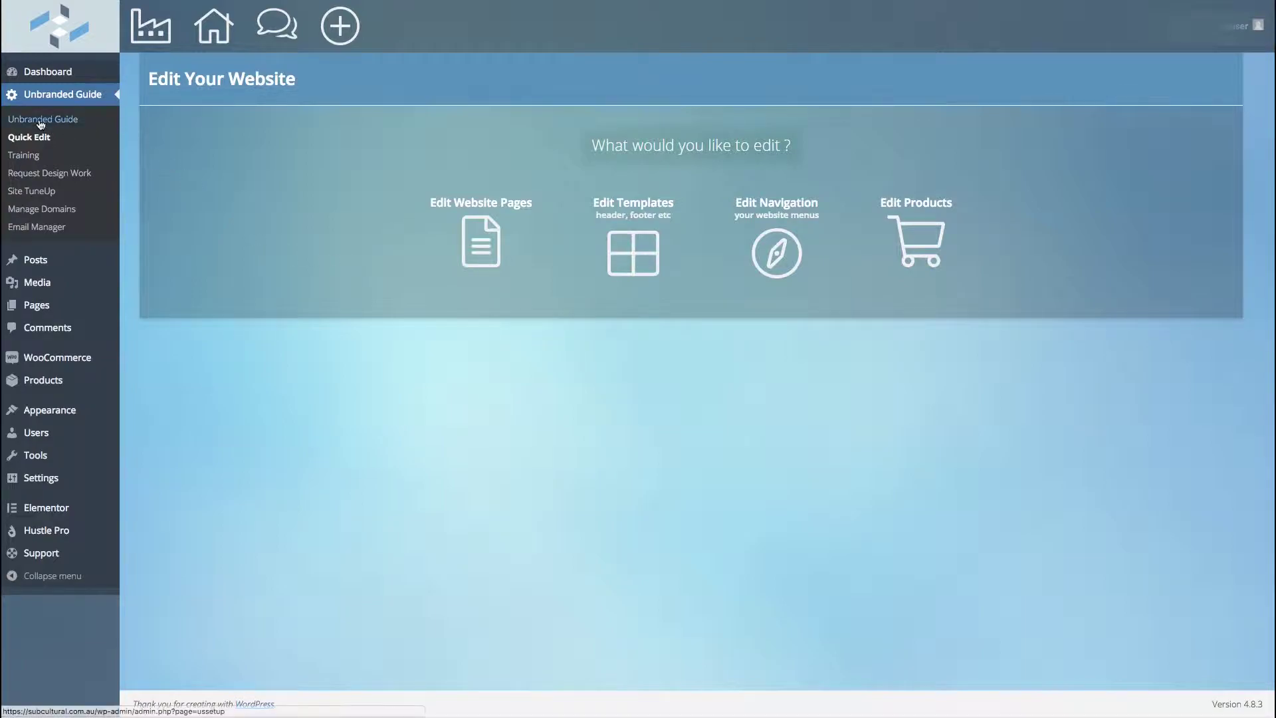
Step: Return to the dashboard and review the entries offered under Unbranded Guide
click(42, 78)
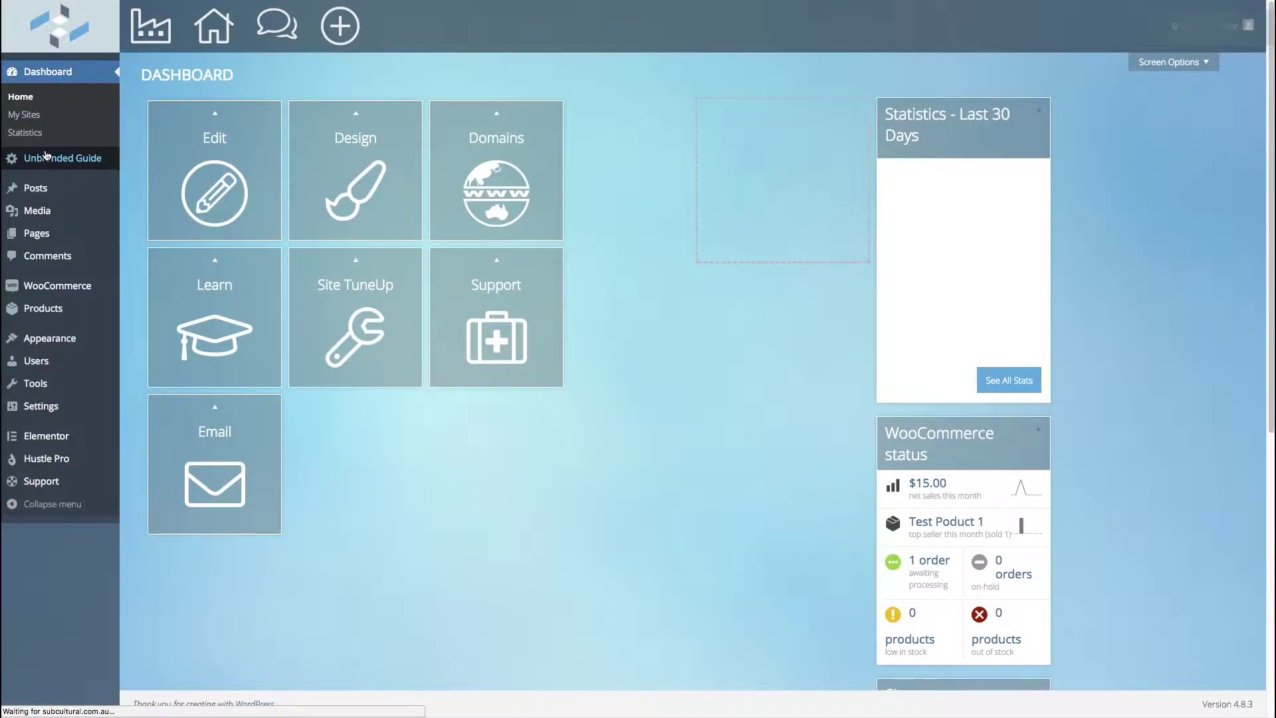
mouse_move(46, 160)
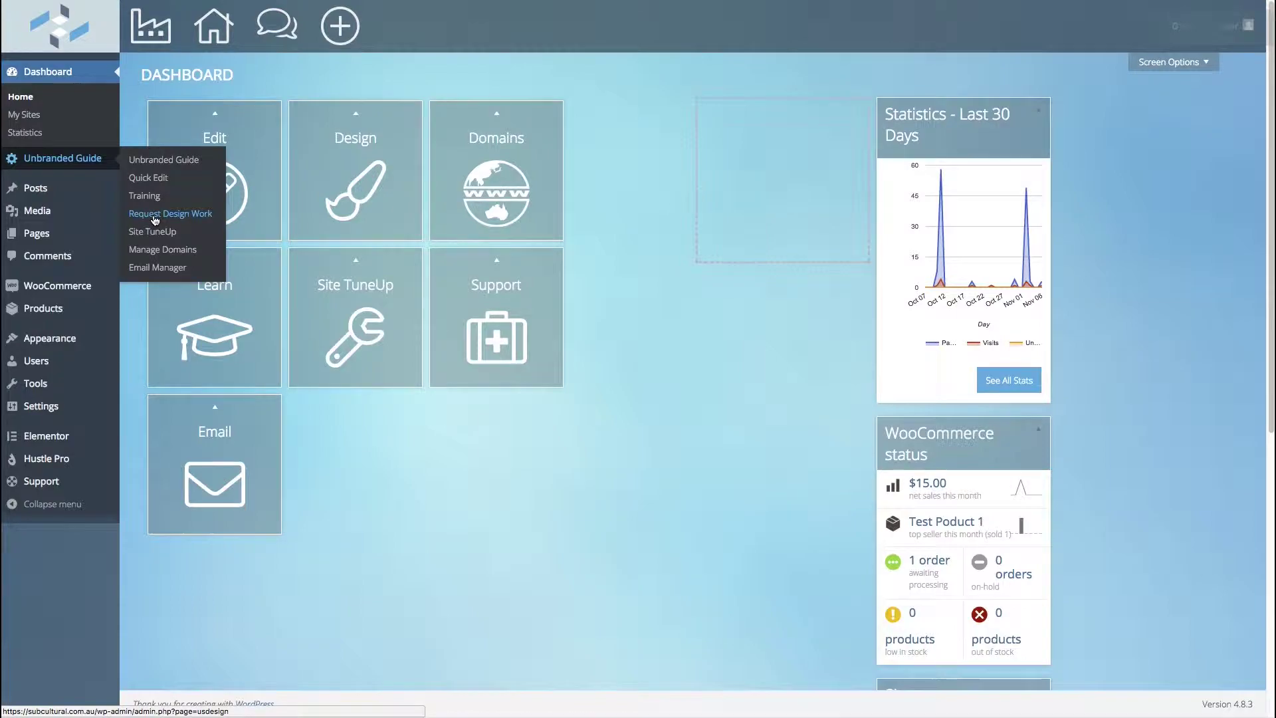
mouse_move(58, 359)
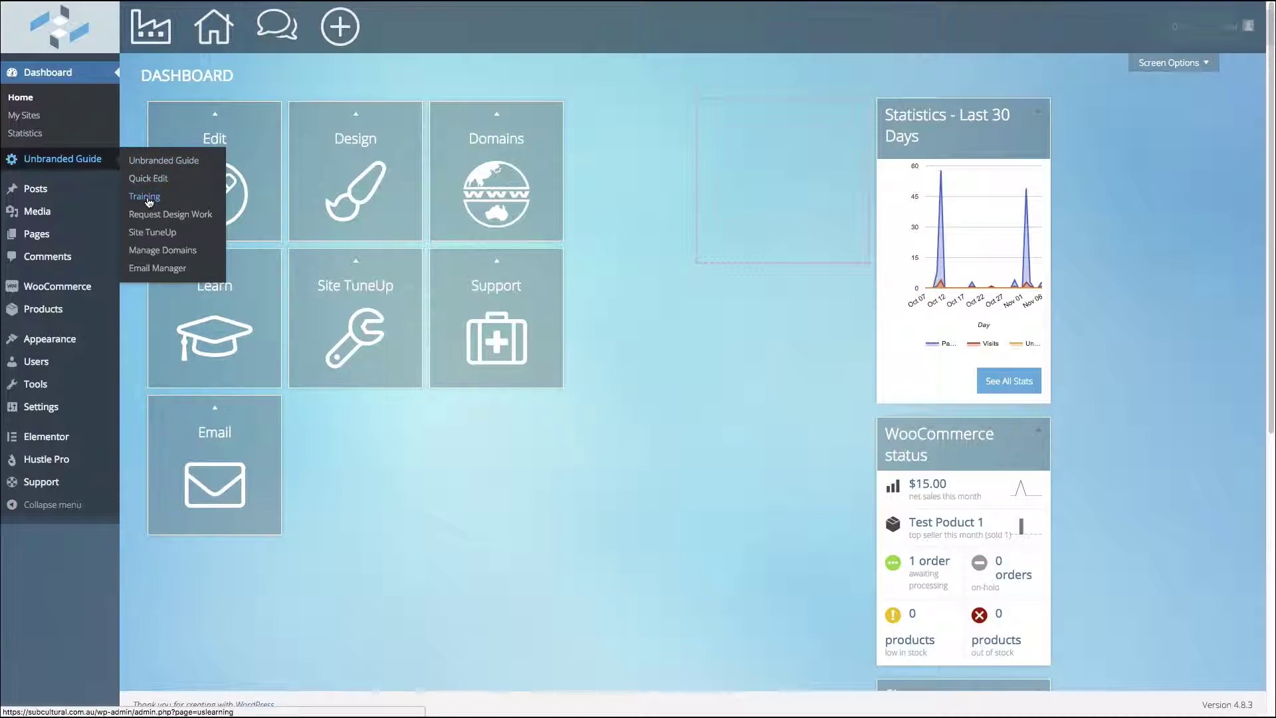
Step: Open the training page from the Learn box and view the Learn Elementor video lessons
click(217, 340)
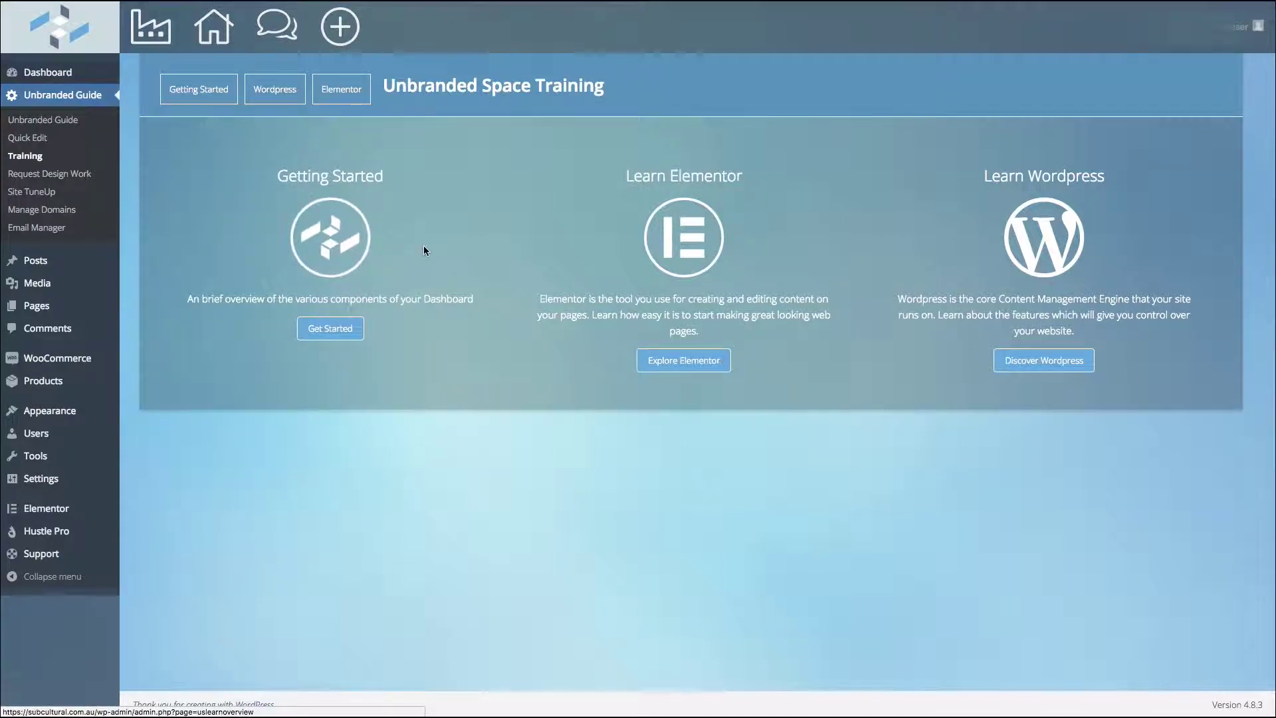
click(693, 244)
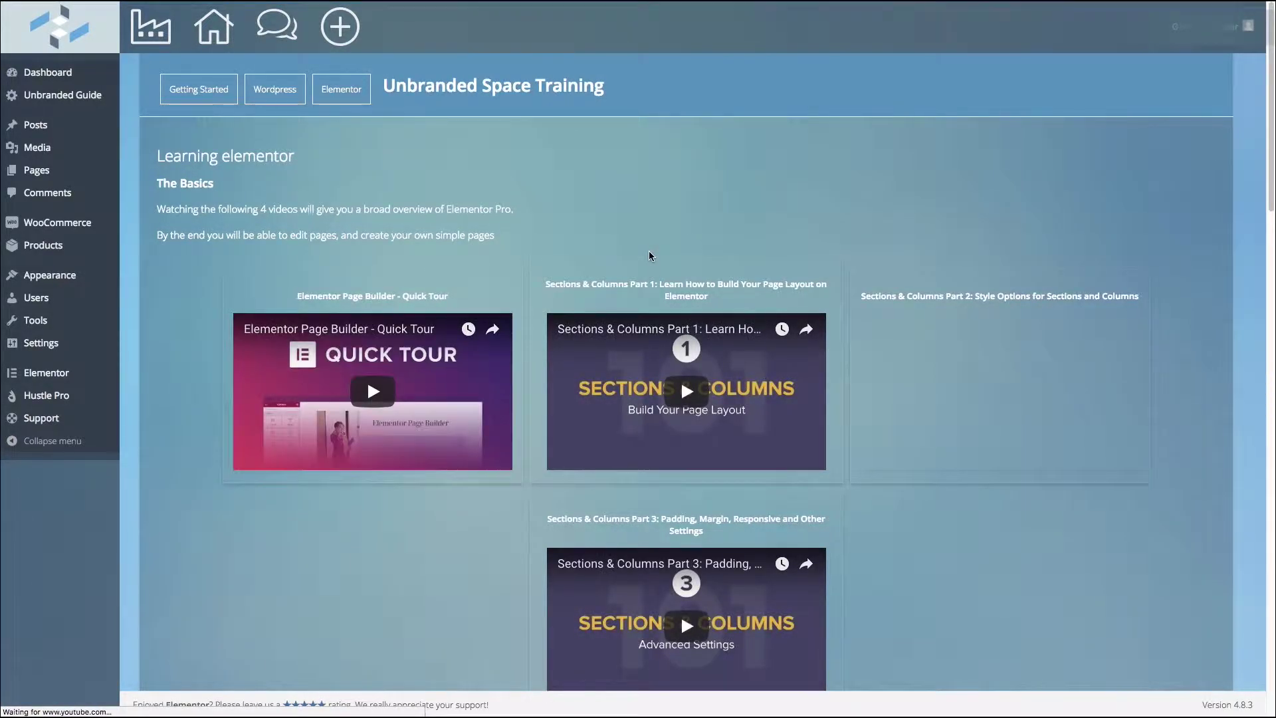
scroll(649, 253, down, 1)
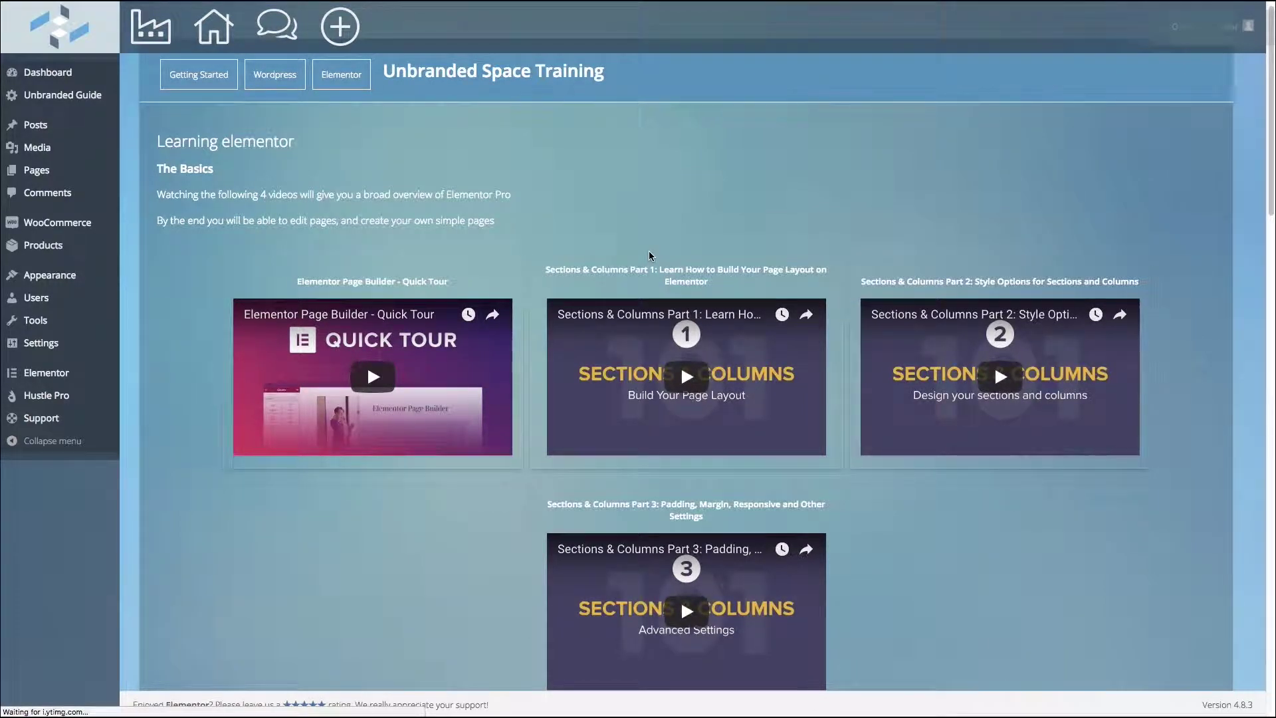
Step: Look through the whole Learning elementor page, from The Basics videos down to the widget lessons
scroll(649, 256, down, 1)
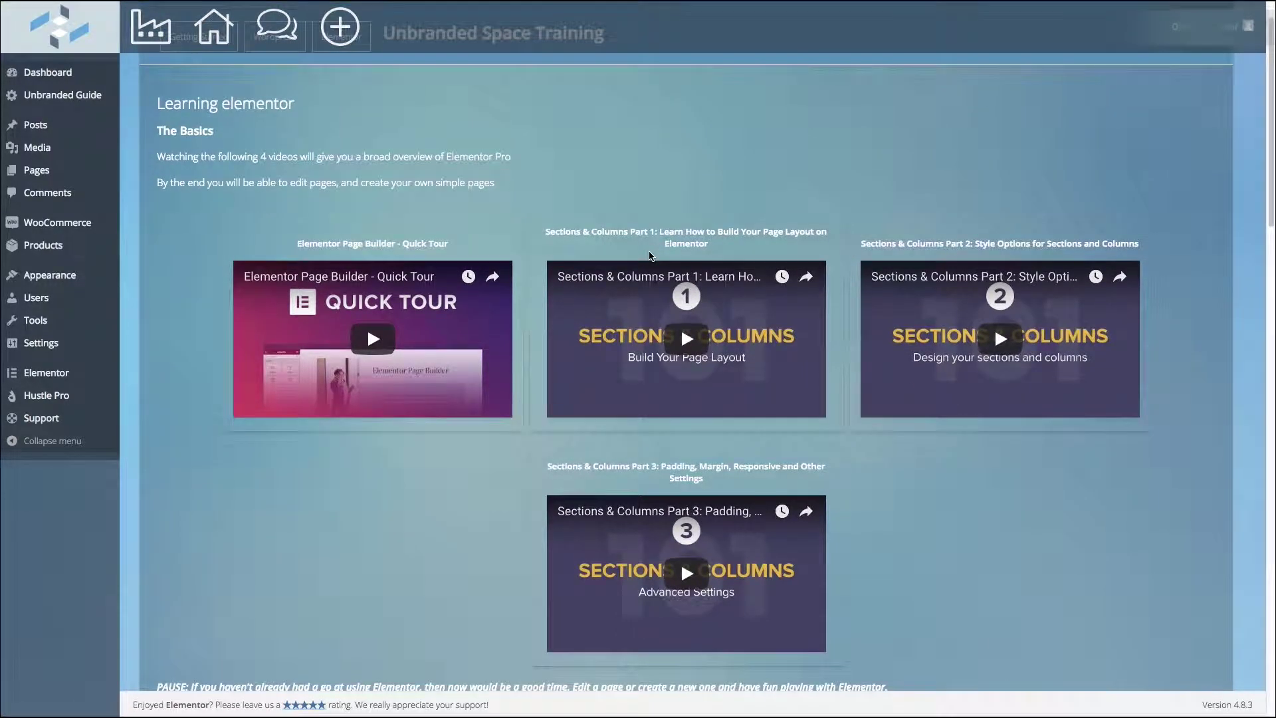
scroll(649, 256, down, 1)
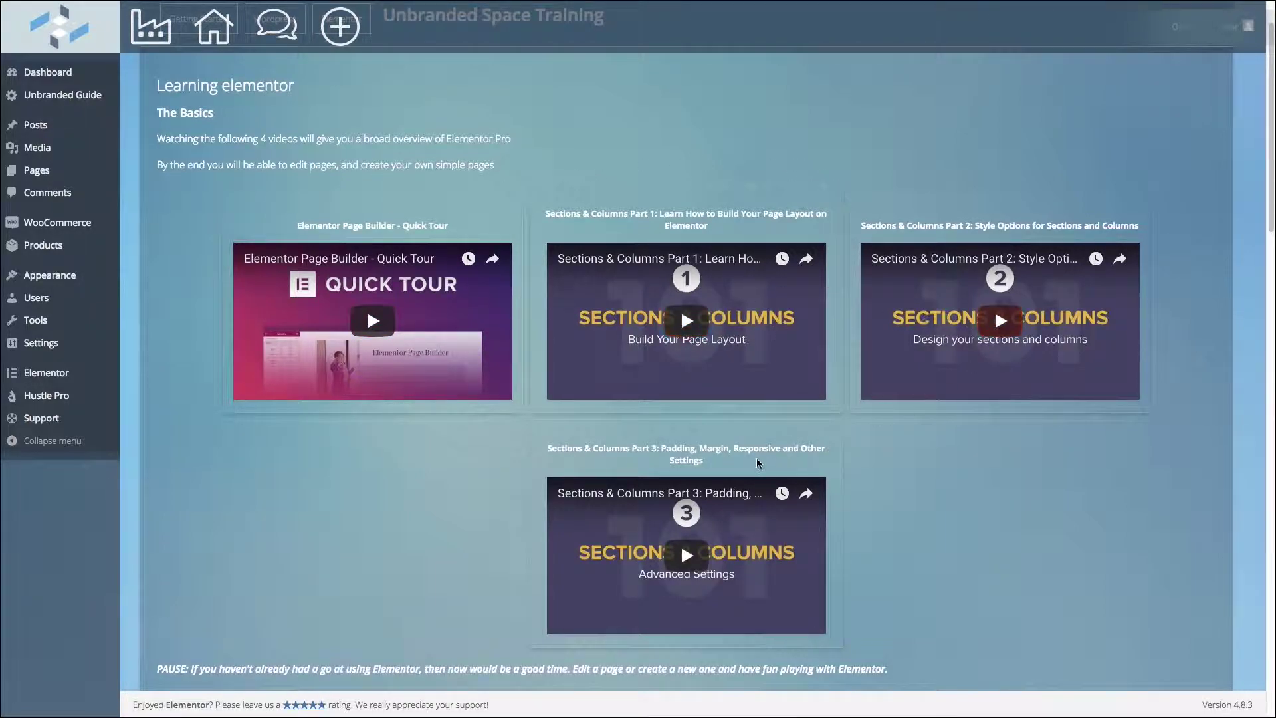
scroll(704, 475, down, 2)
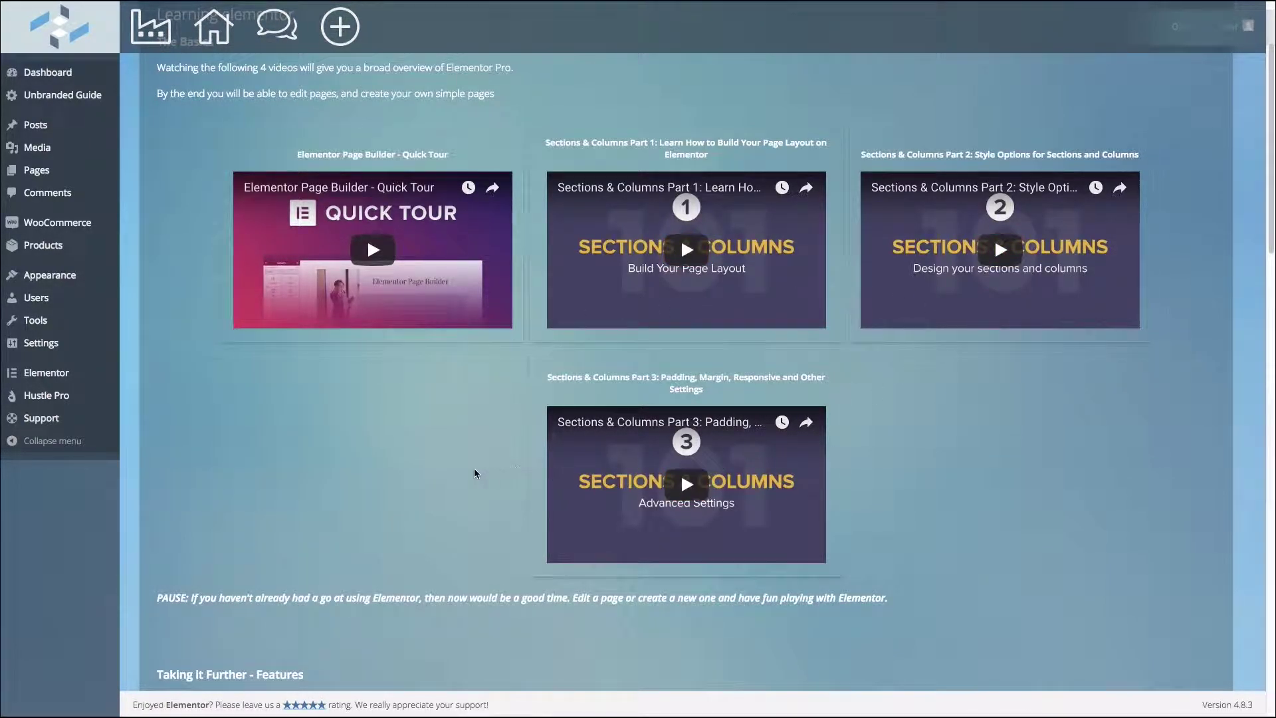
scroll(429, 458, down, 2)
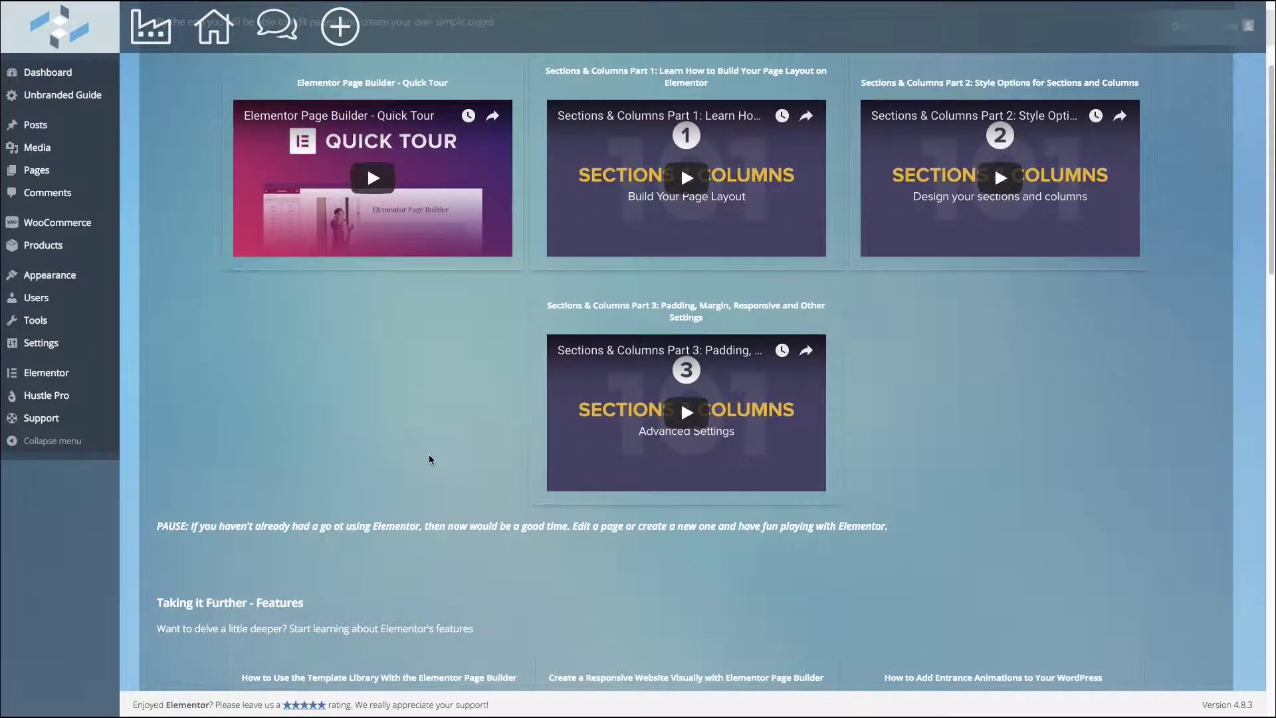
scroll(430, 459, down, 10)
scroll(430, 460, down, 10)
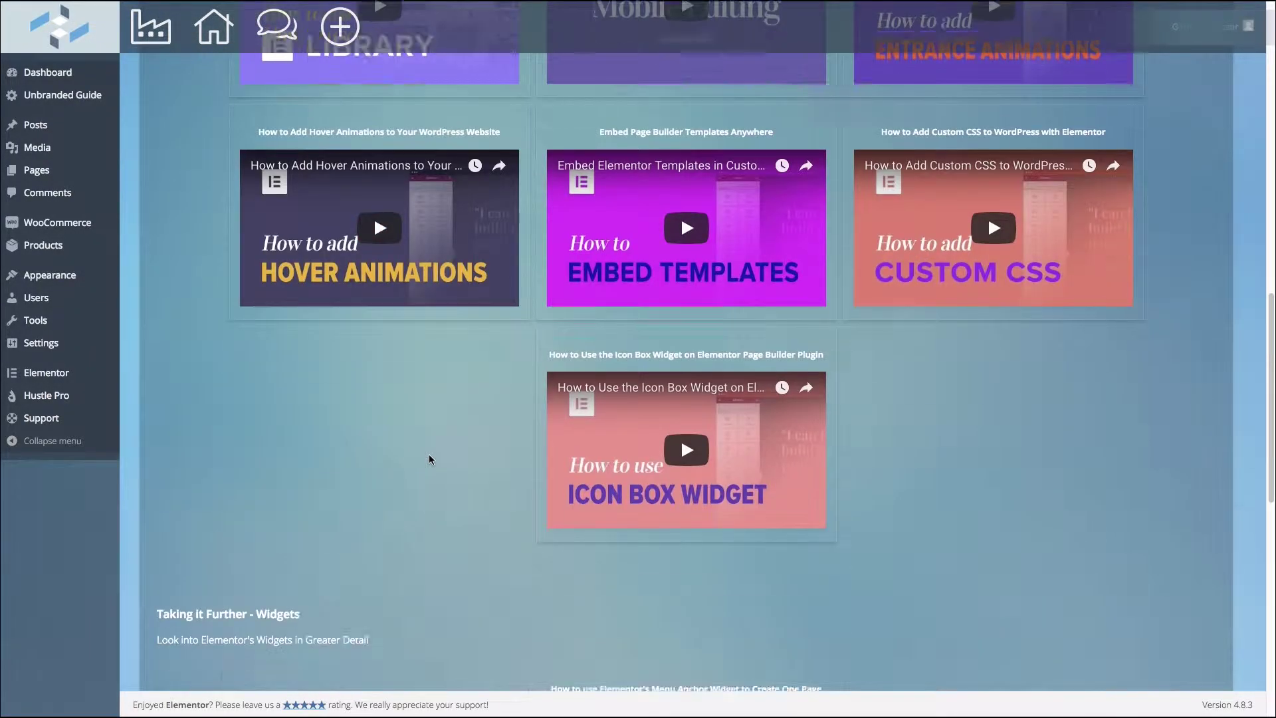
scroll(430, 459, down, 3)
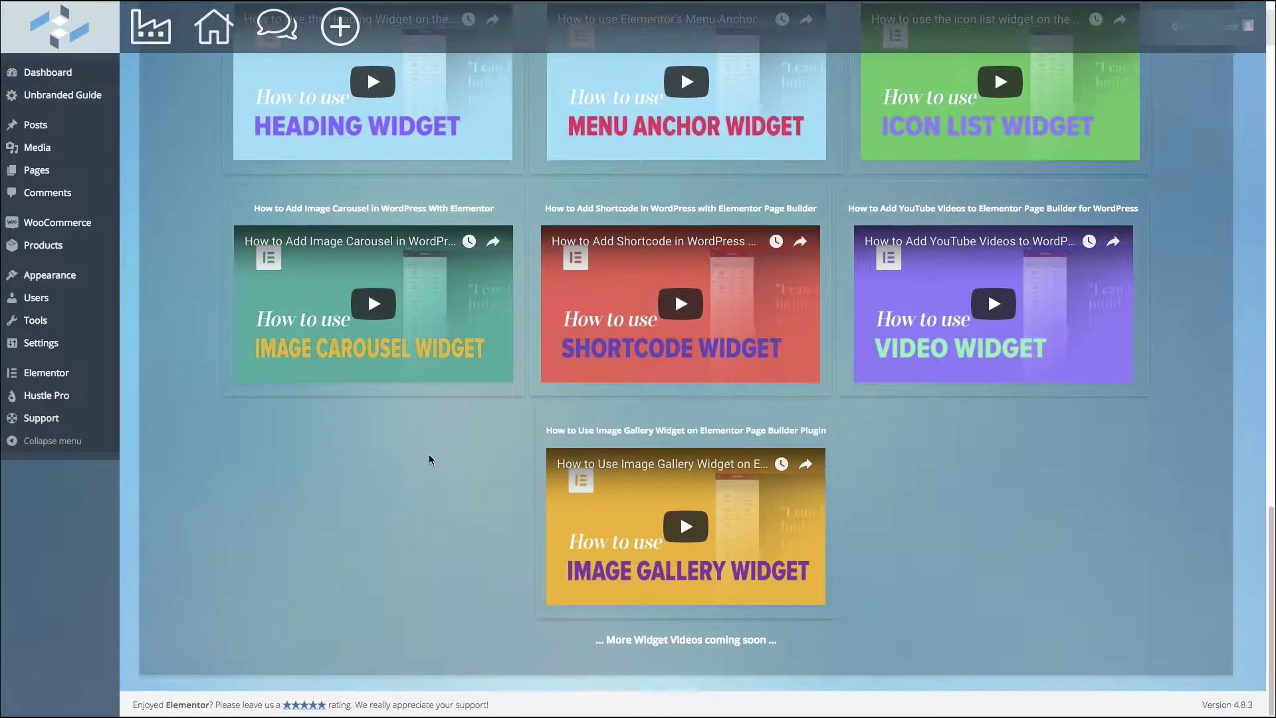
Step: Review the Elementor videos under Taking it Further - Features and Taking it Further - Widgets, and return to The Basics
scroll(430, 459, up, 15)
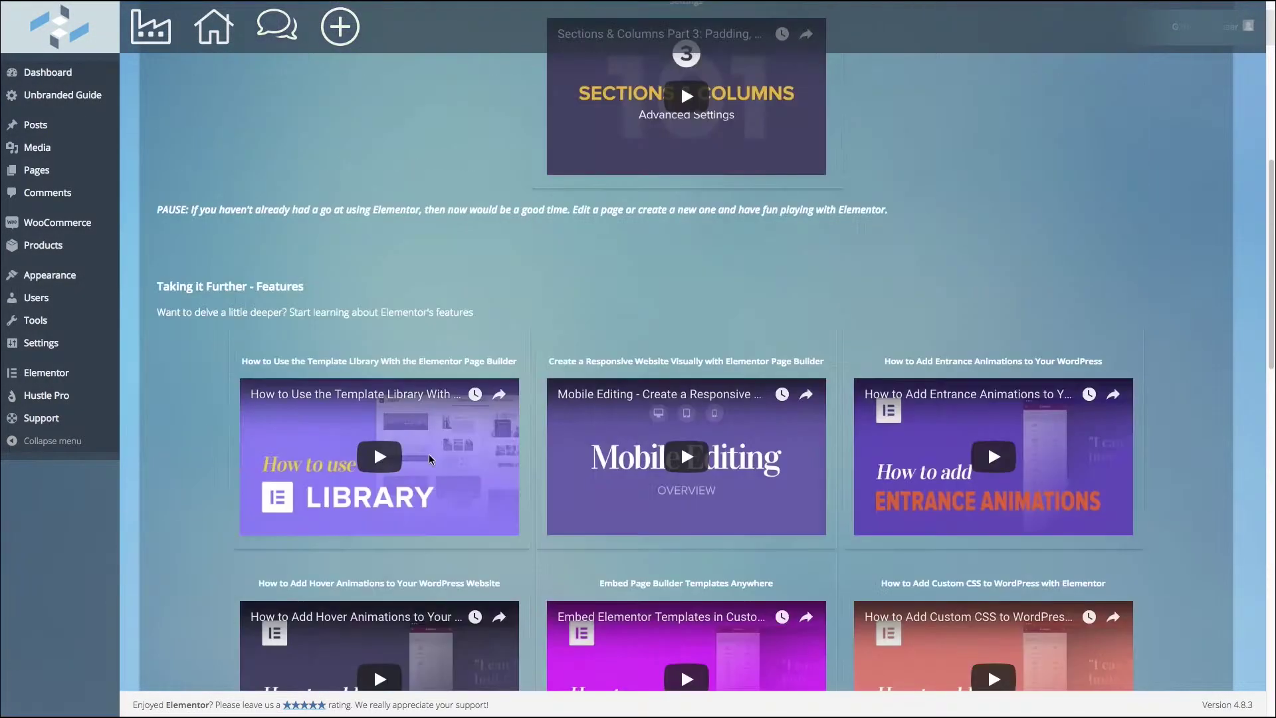
scroll(431, 460, up, 2)
scroll(430, 460, down, 8)
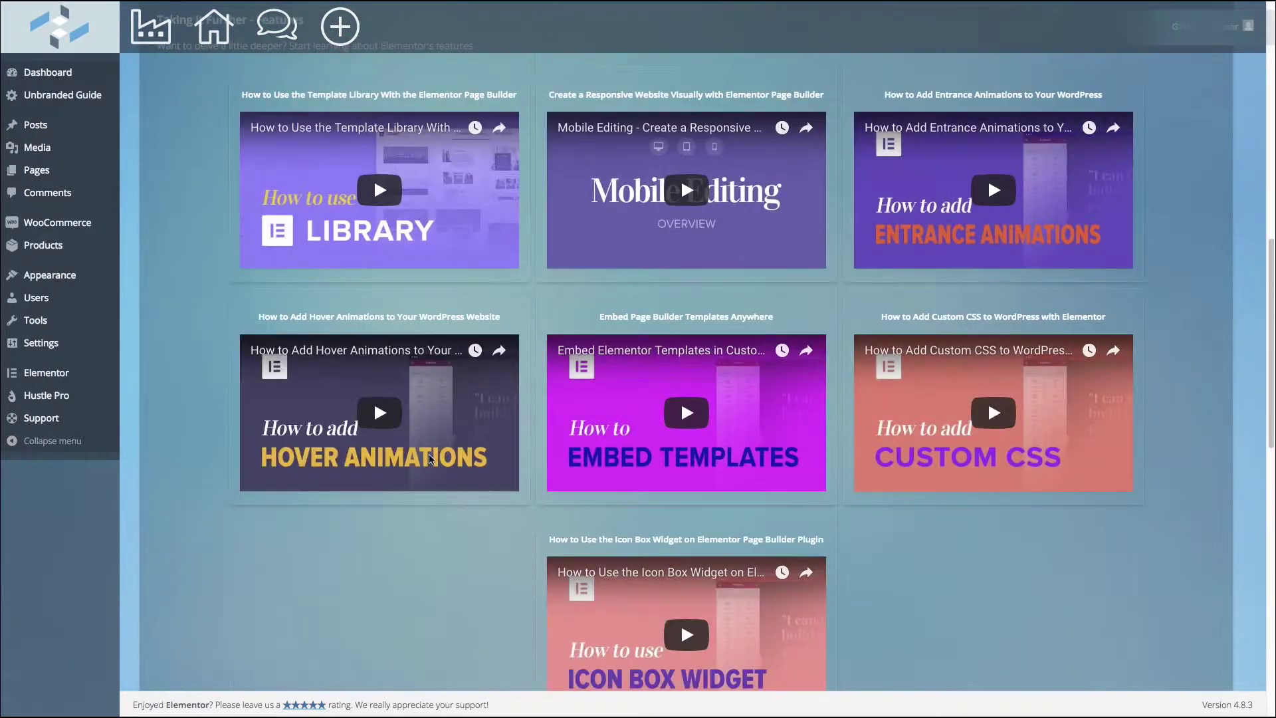
scroll(431, 460, down, 3)
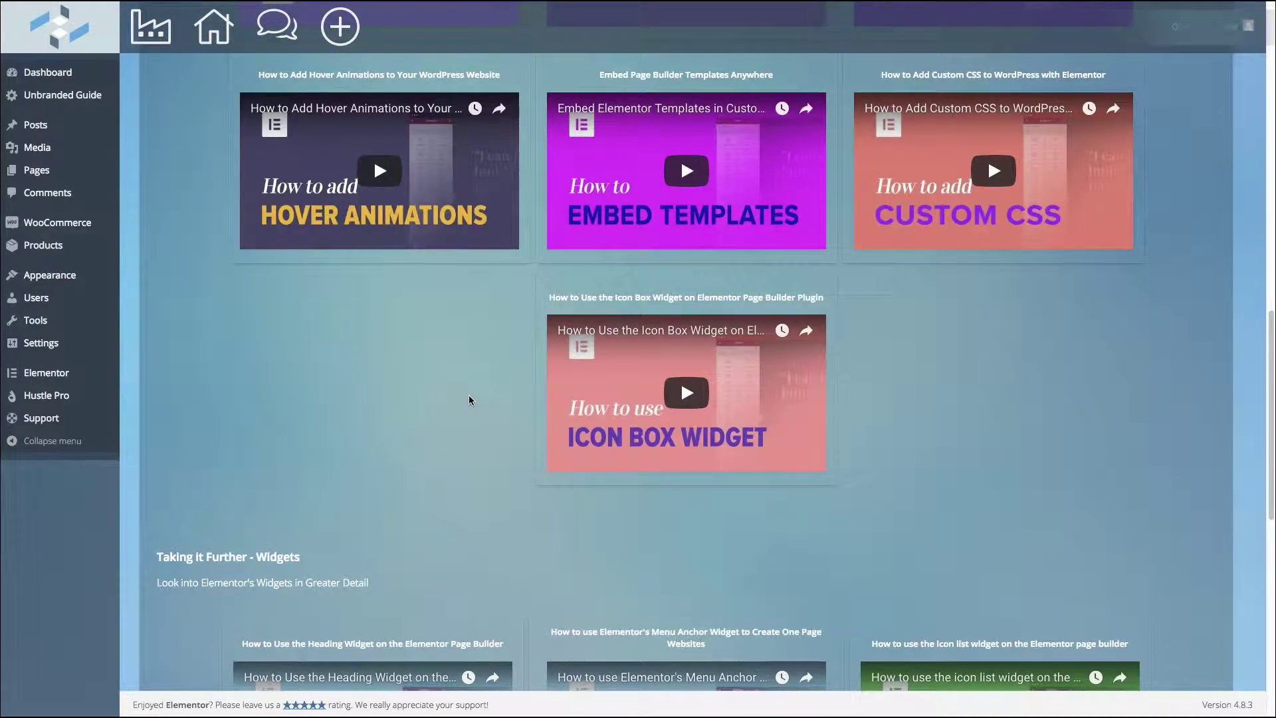
scroll(468, 399, down, 1)
scroll(467, 400, down, 5)
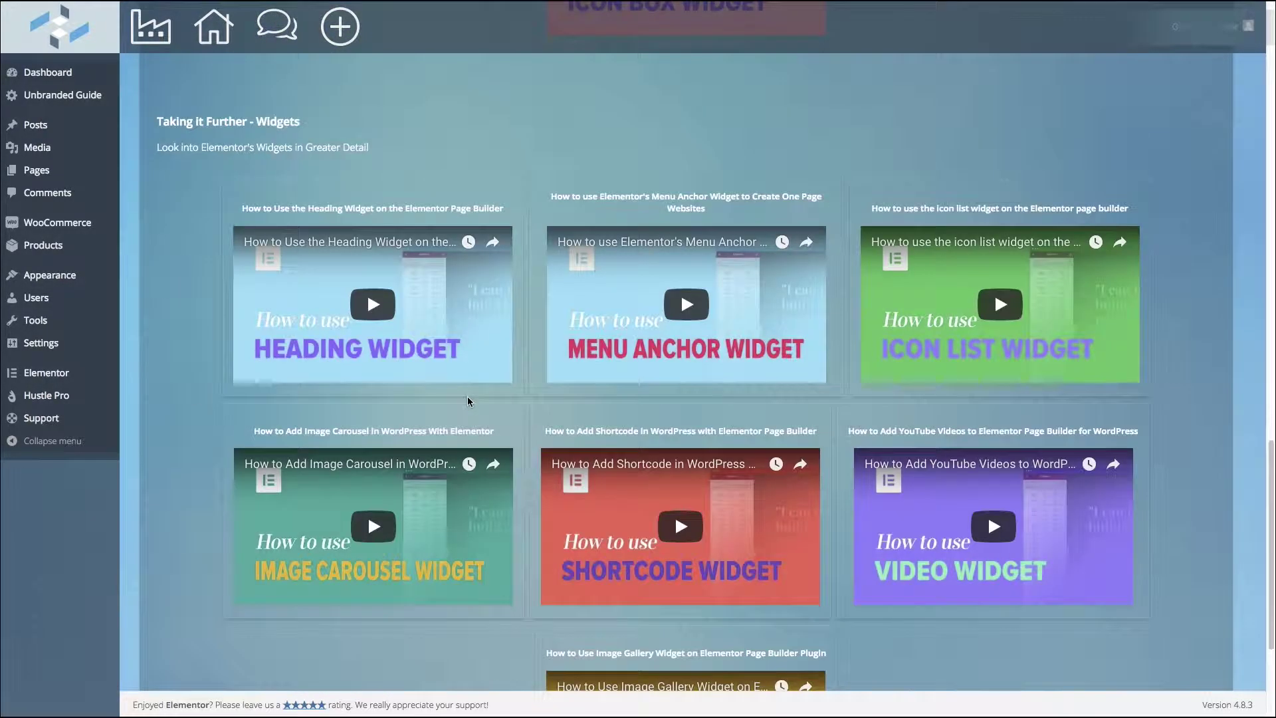
scroll(467, 400, up, 6)
scroll(468, 399, up, 8)
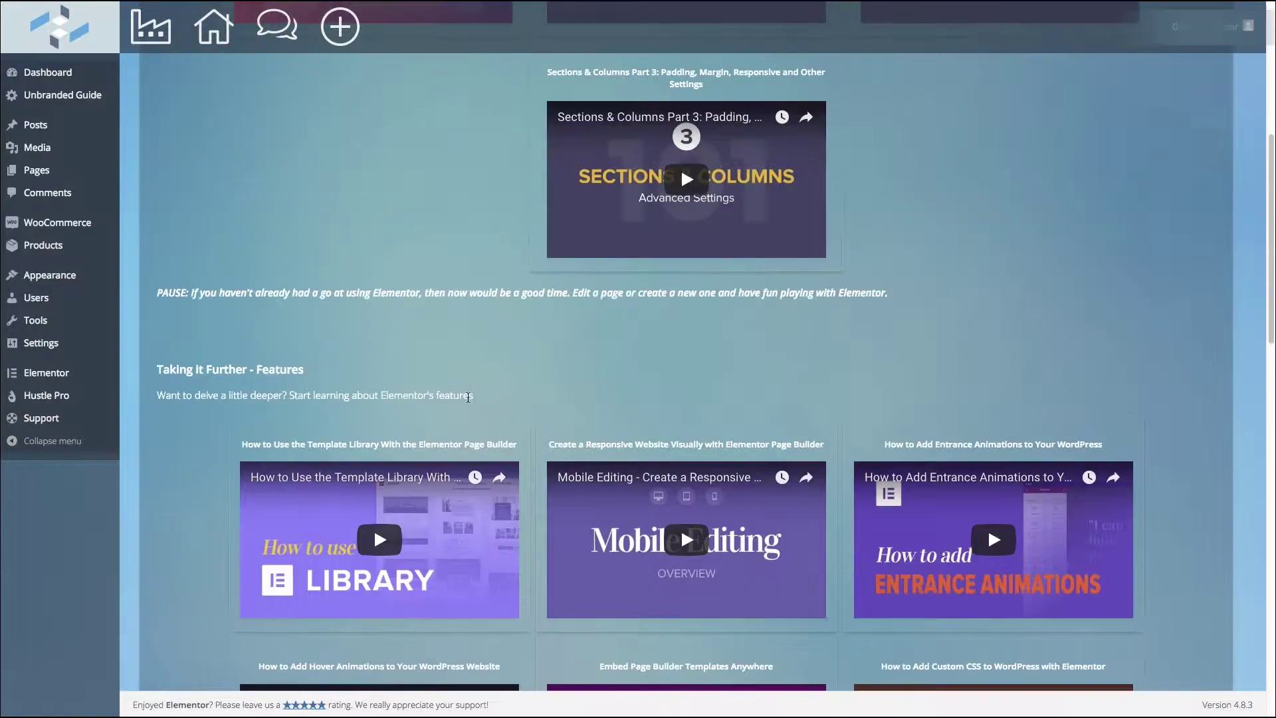
scroll(468, 397, up, 6)
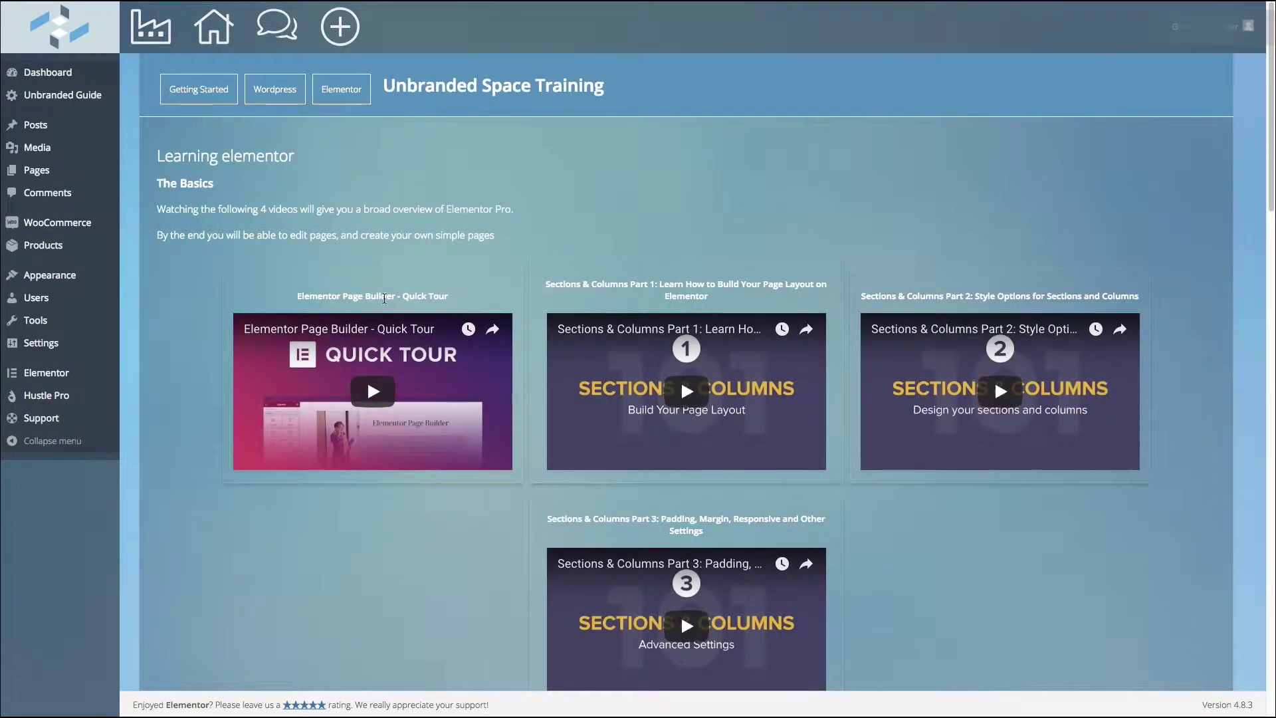
Step: Open the Learn Wordpress training section and skim its video lessons
click(274, 89)
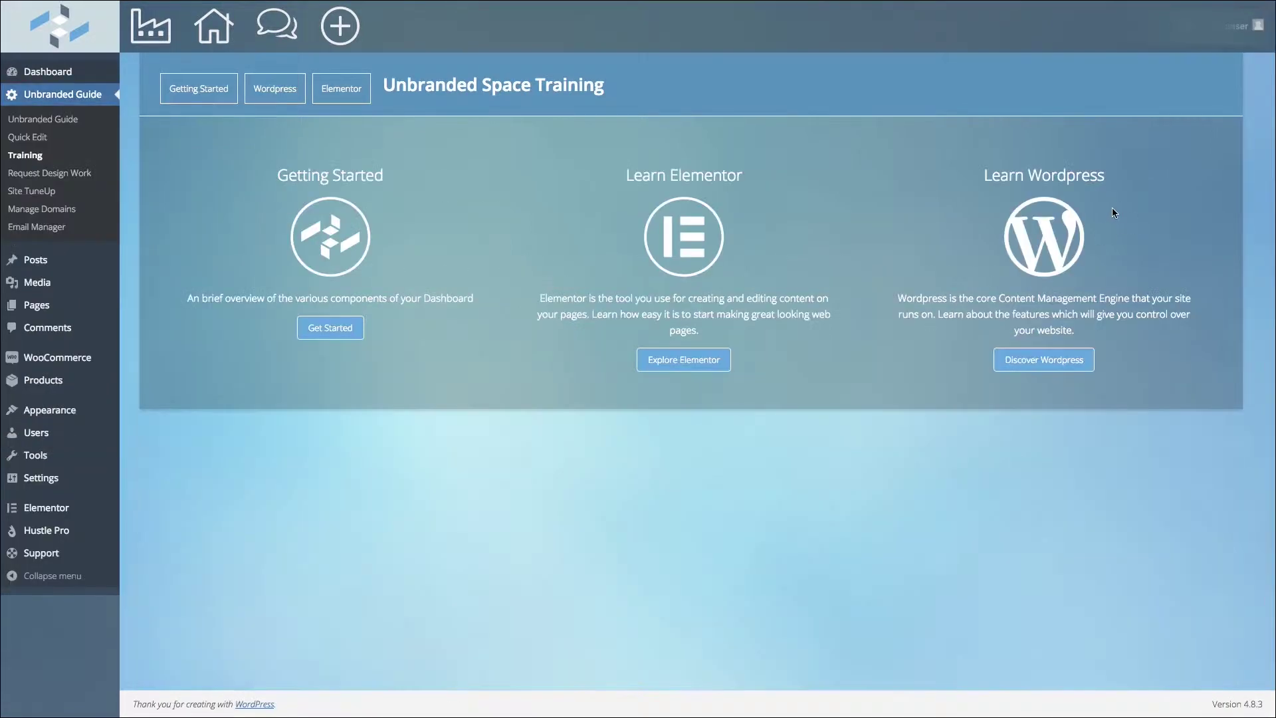
click(1038, 228)
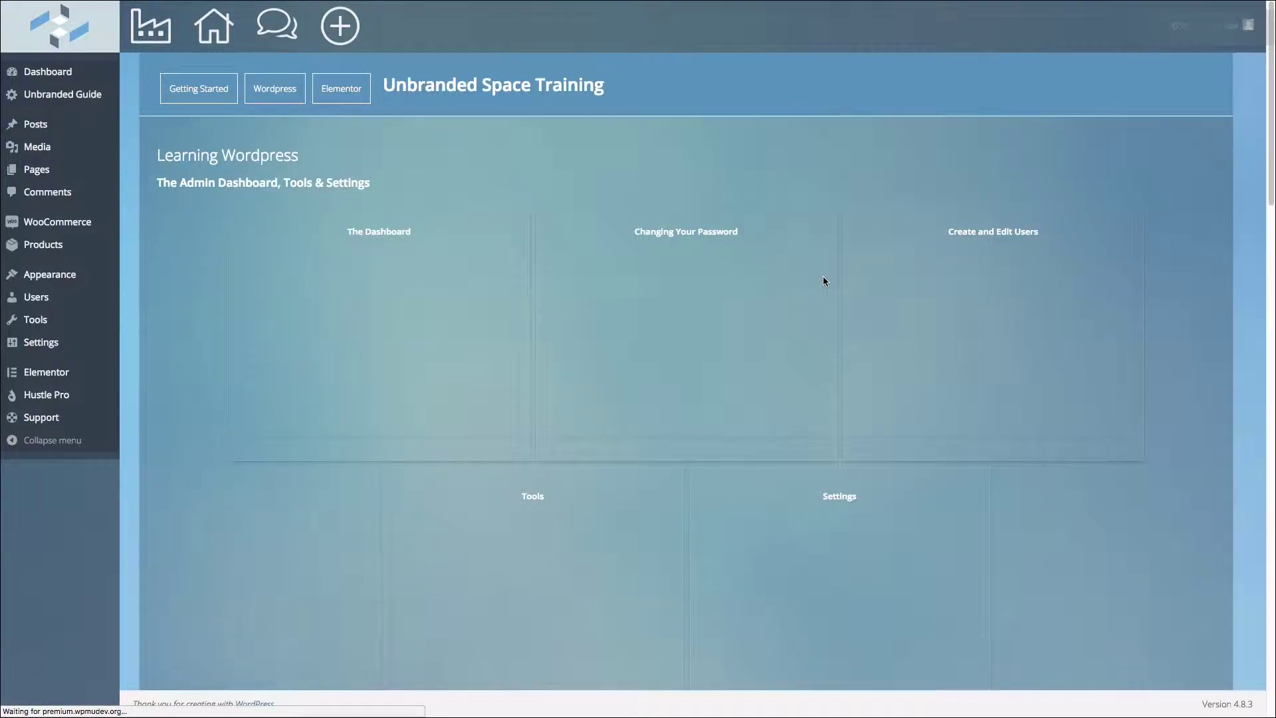
scroll(824, 275, down, 2)
scroll(825, 275, down, 15)
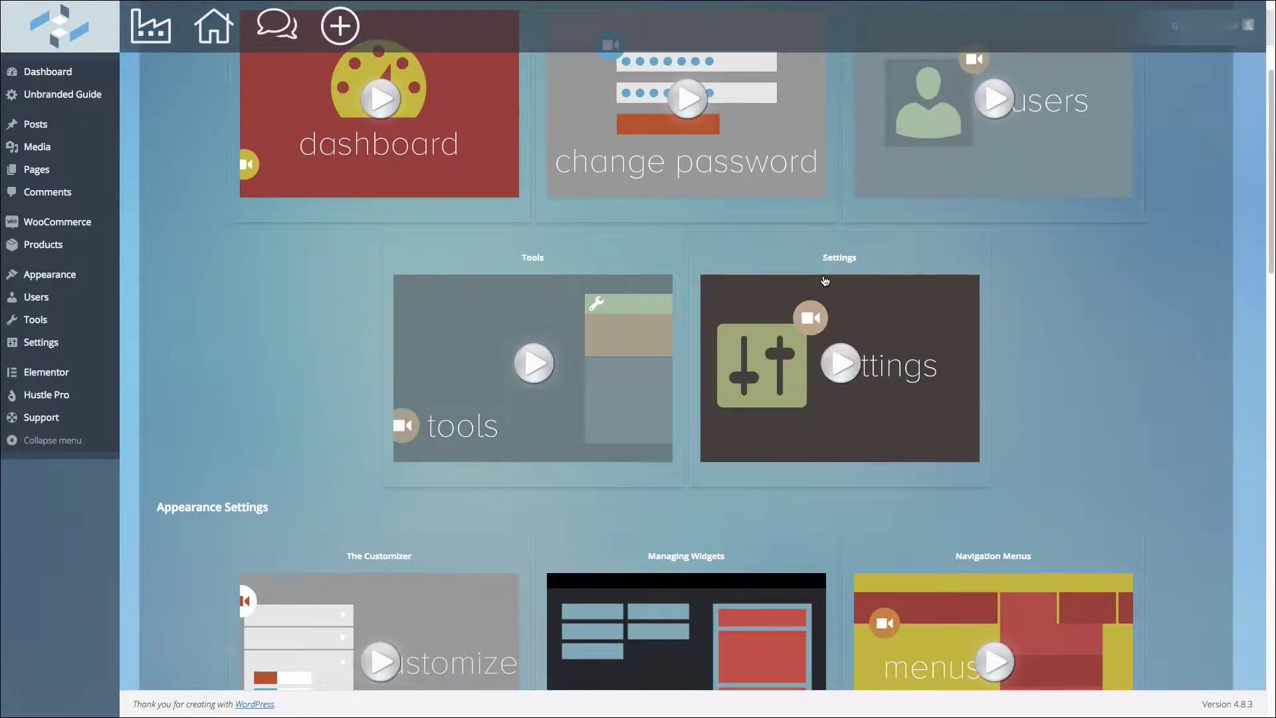
scroll(826, 277, down, 10)
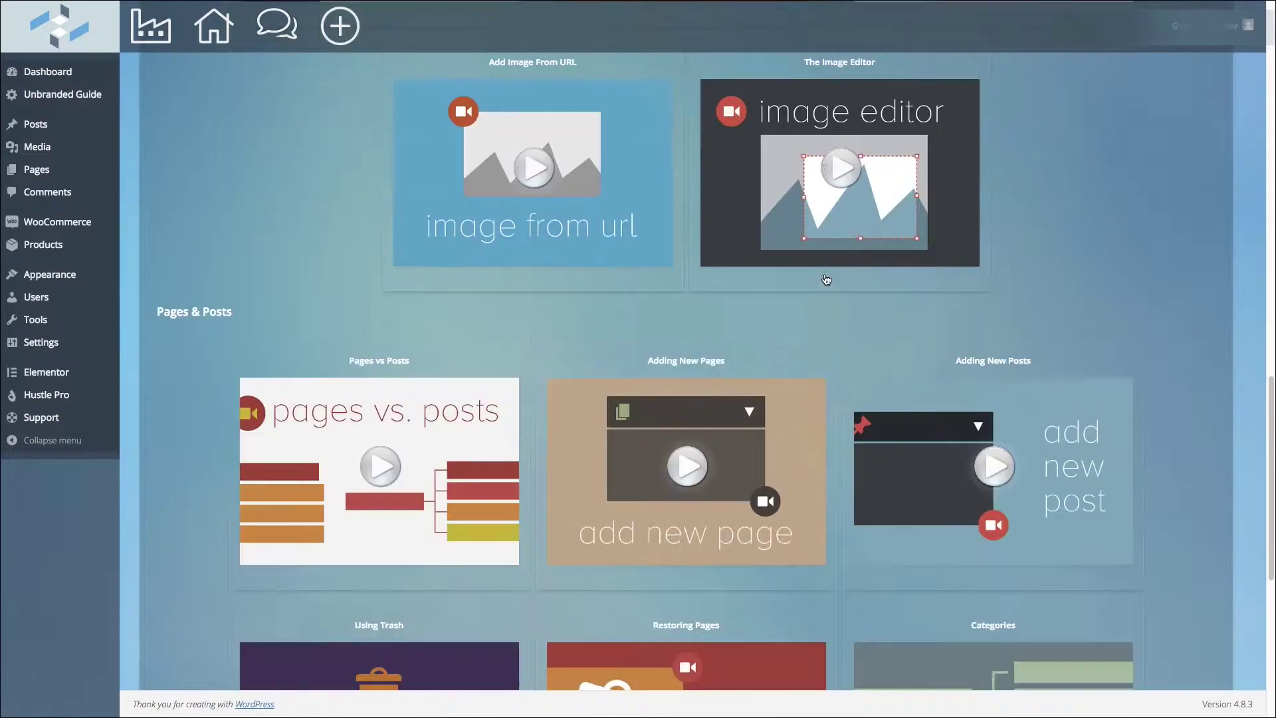
scroll(826, 279, up, 11)
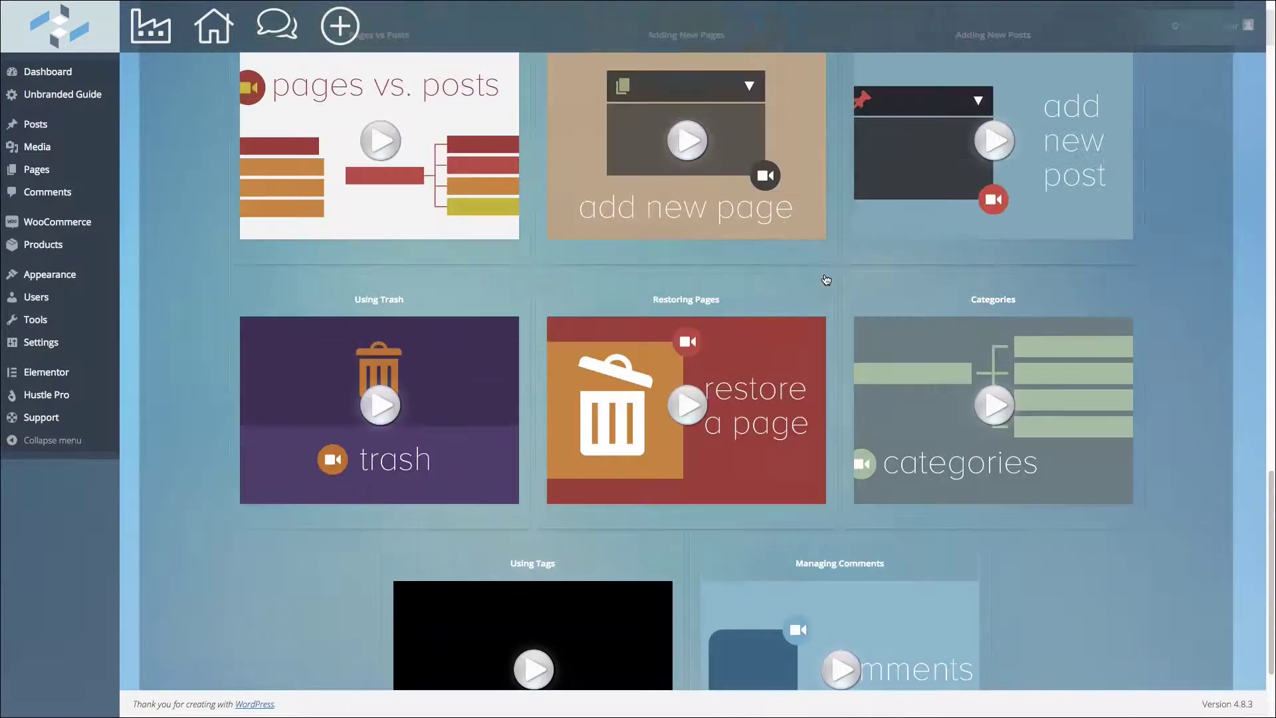
Step: Examine the WordPress video lessons under Working with Images and Pages & Posts
scroll(826, 278, up, 2)
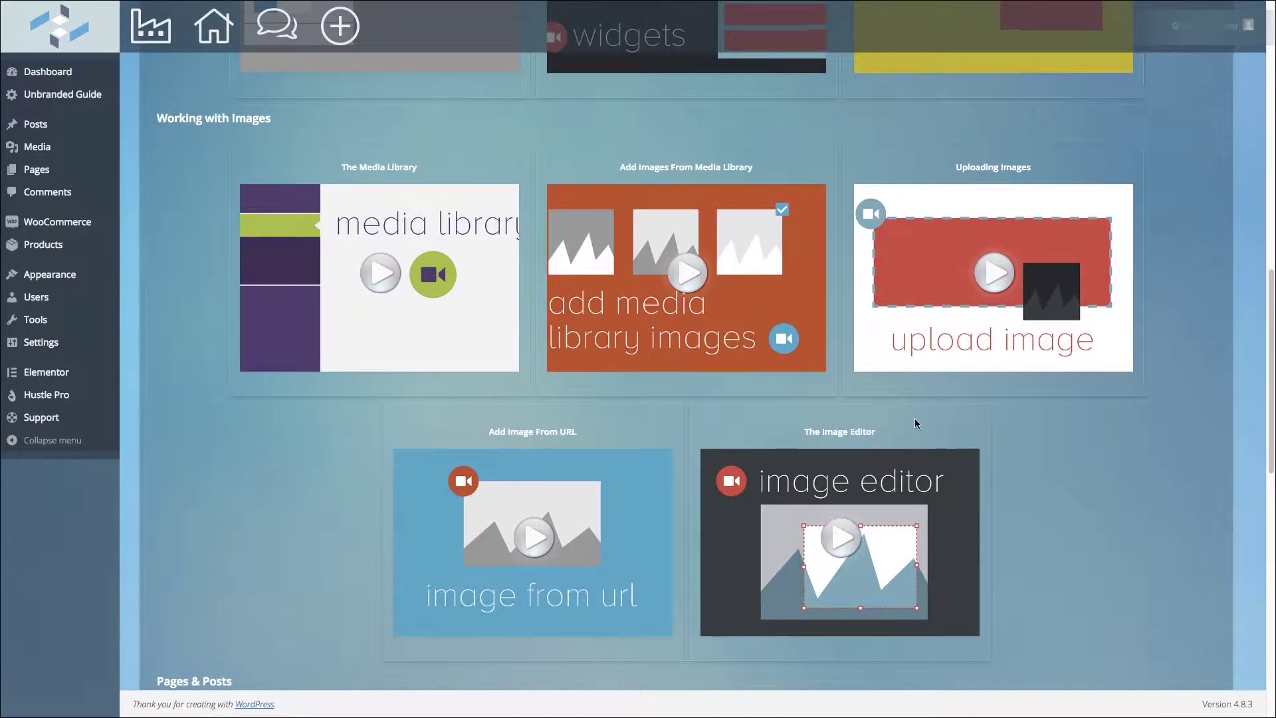
scroll(916, 421, up, 5)
scroll(916, 423, down, 9)
scroll(916, 424, down, 3)
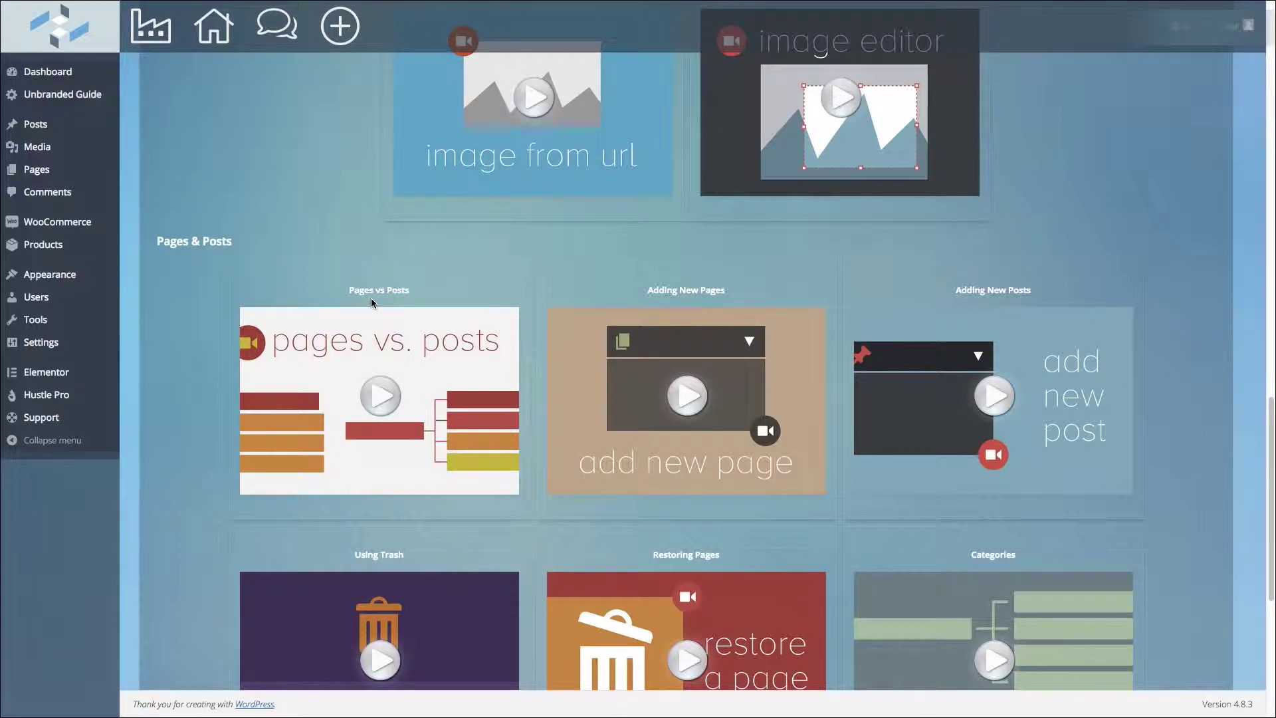
scroll(388, 307, down, 3)
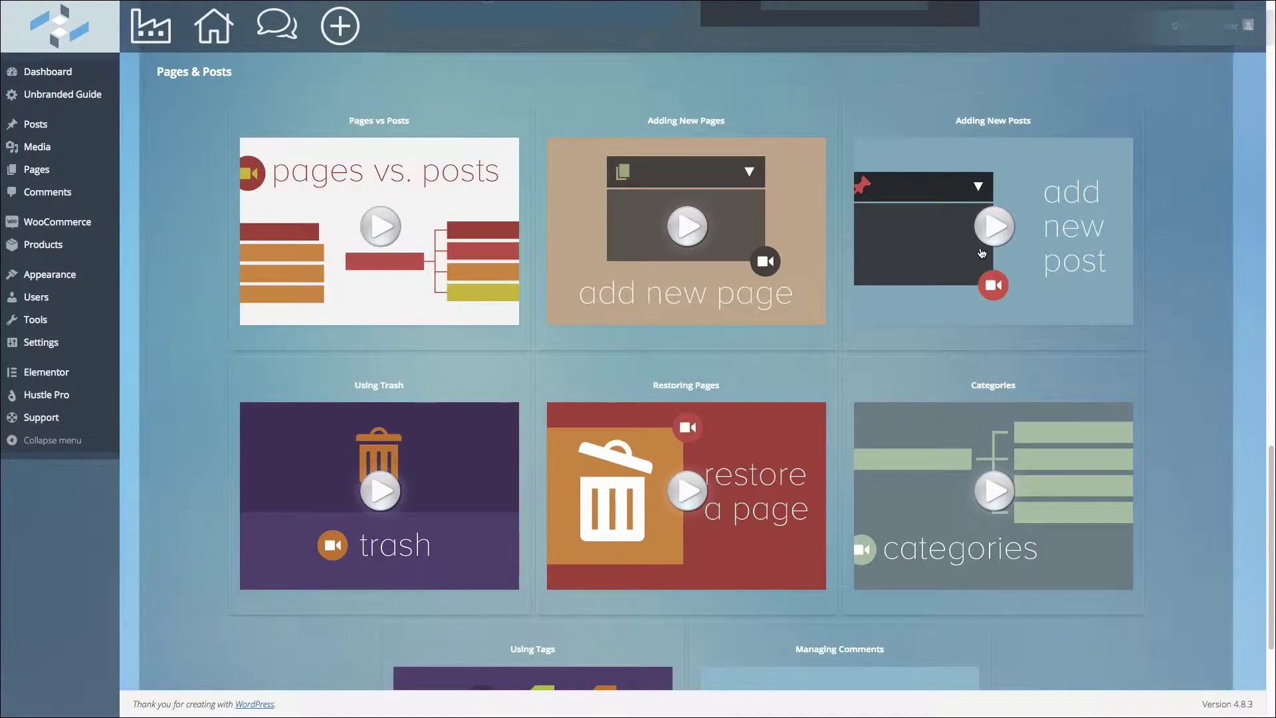
scroll(870, 390, up, 9)
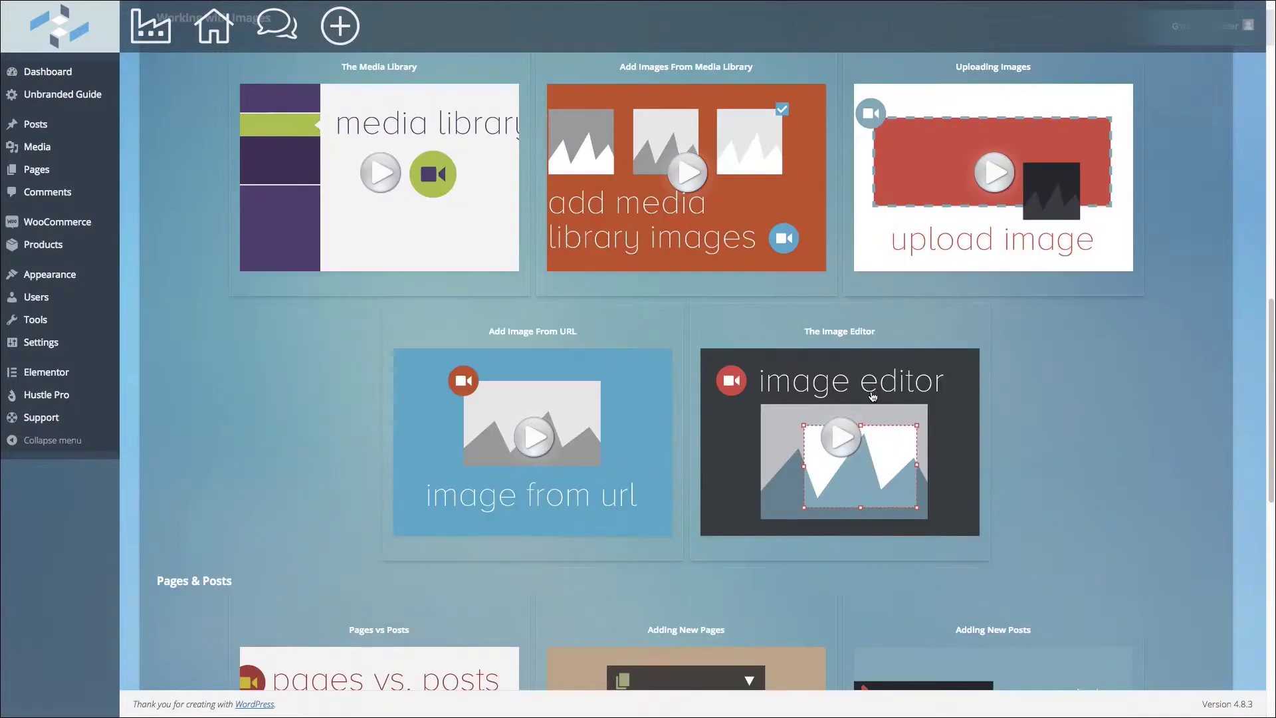
scroll(872, 397, up, 18)
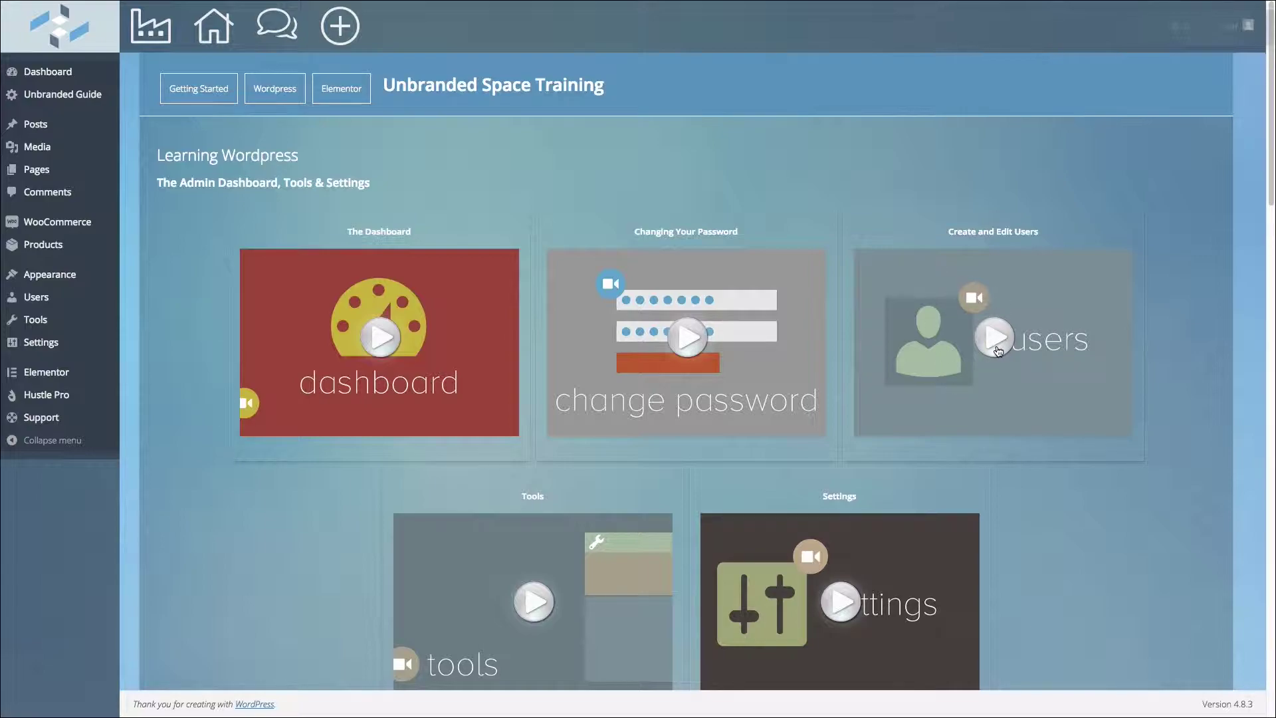
Step: Look over the full range of WordPress lessons again, ending with The Admin Dashboard, Tools & Settings videos
scroll(998, 350, down, 3)
scroll(996, 350, down, 13)
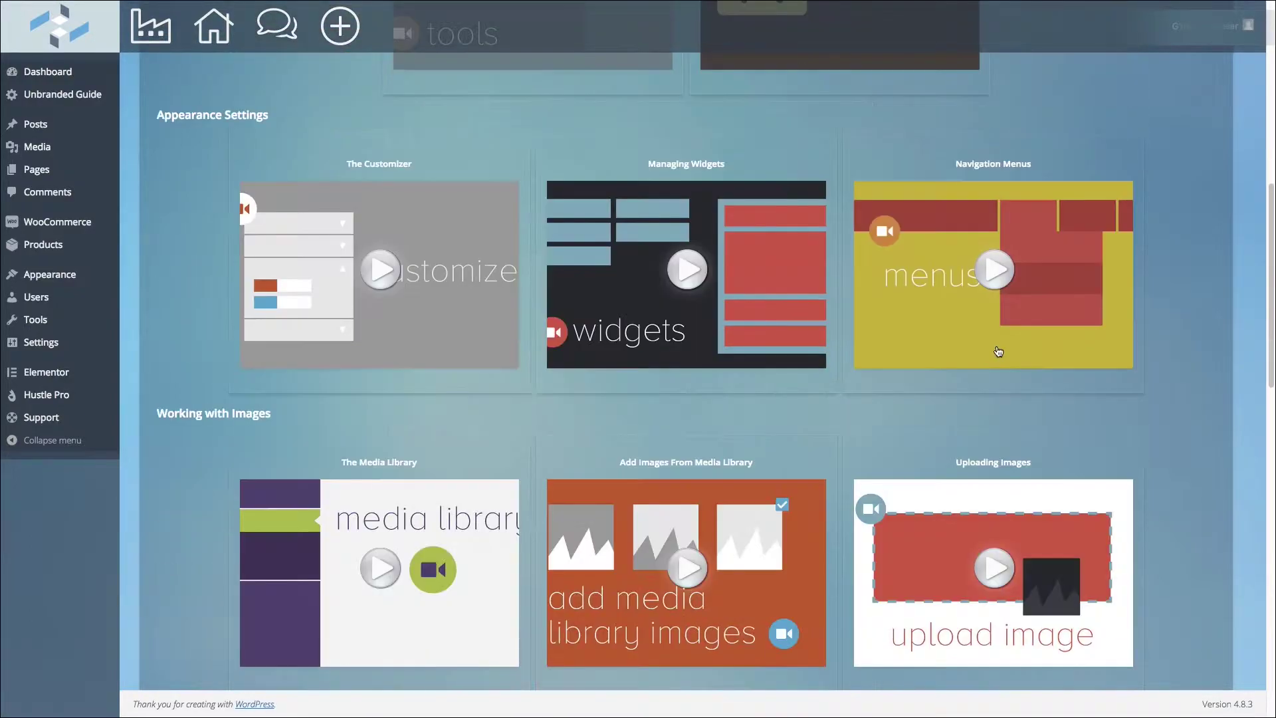
scroll(997, 350, down, 5)
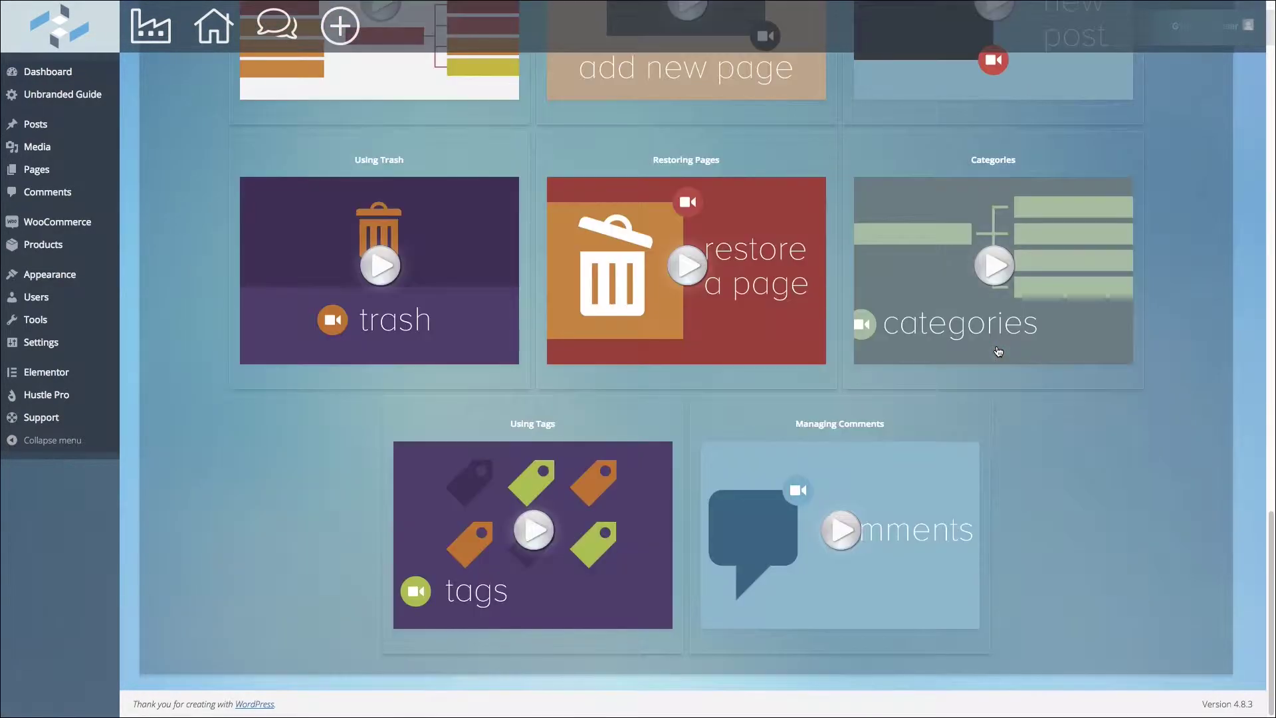
scroll(997, 350, up, 9)
scroll(996, 350, up, 11)
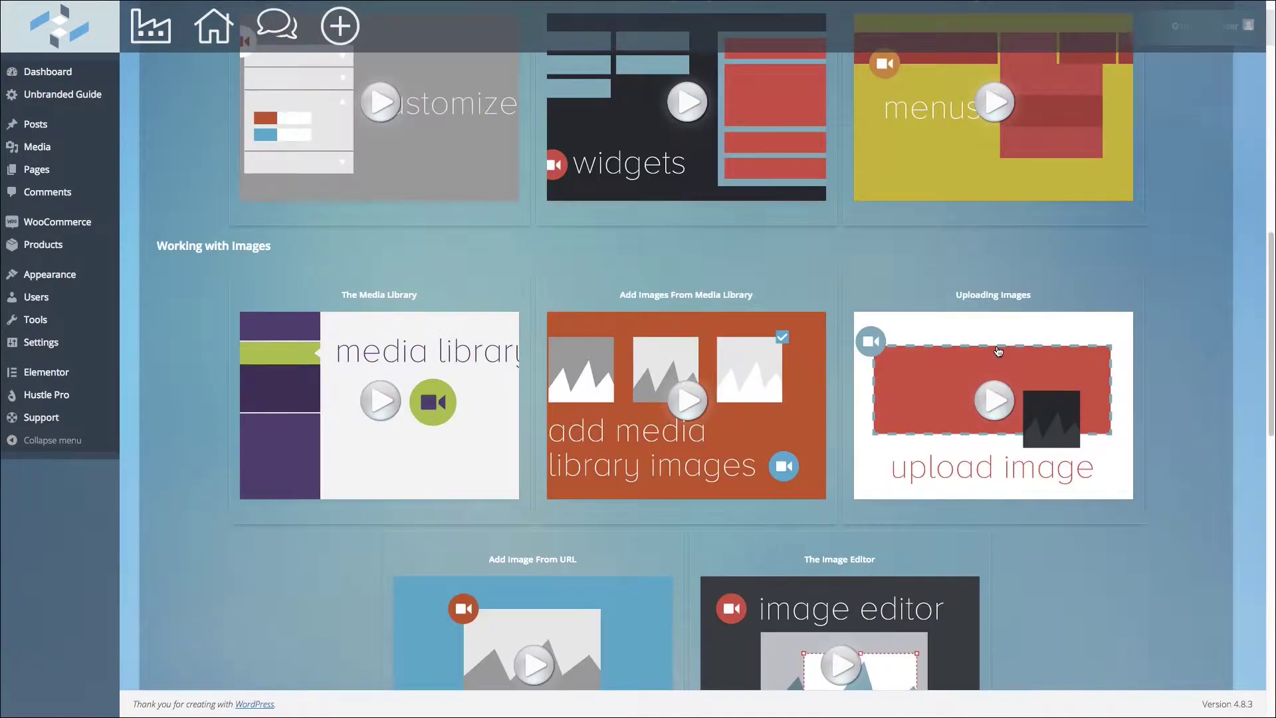
scroll(997, 350, up, 4)
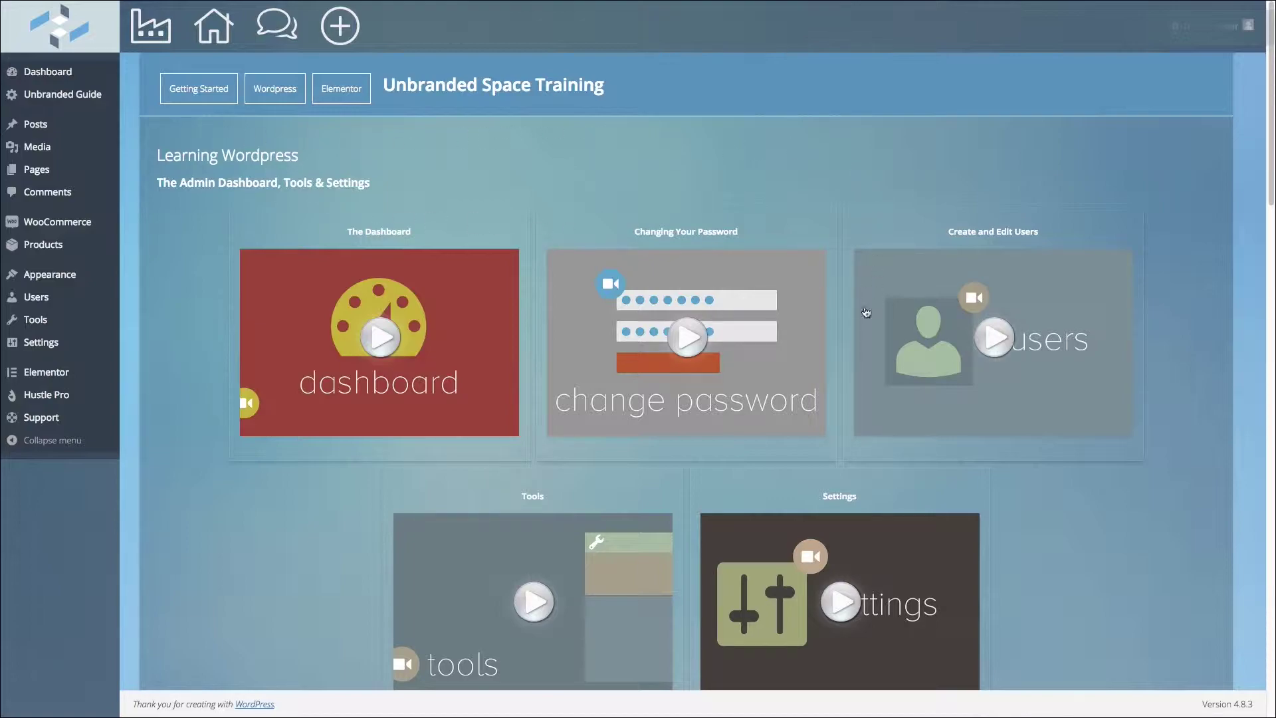
scroll(829, 379, down, 3)
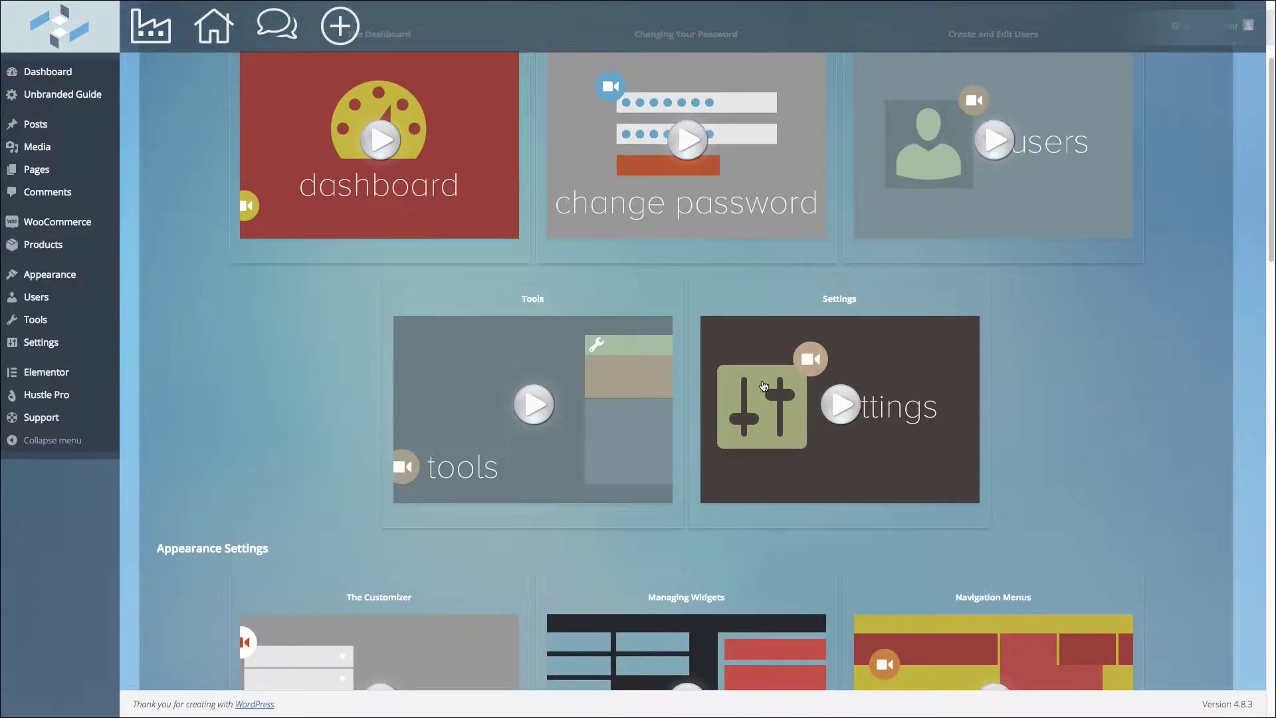
scroll(482, 280, up, 3)
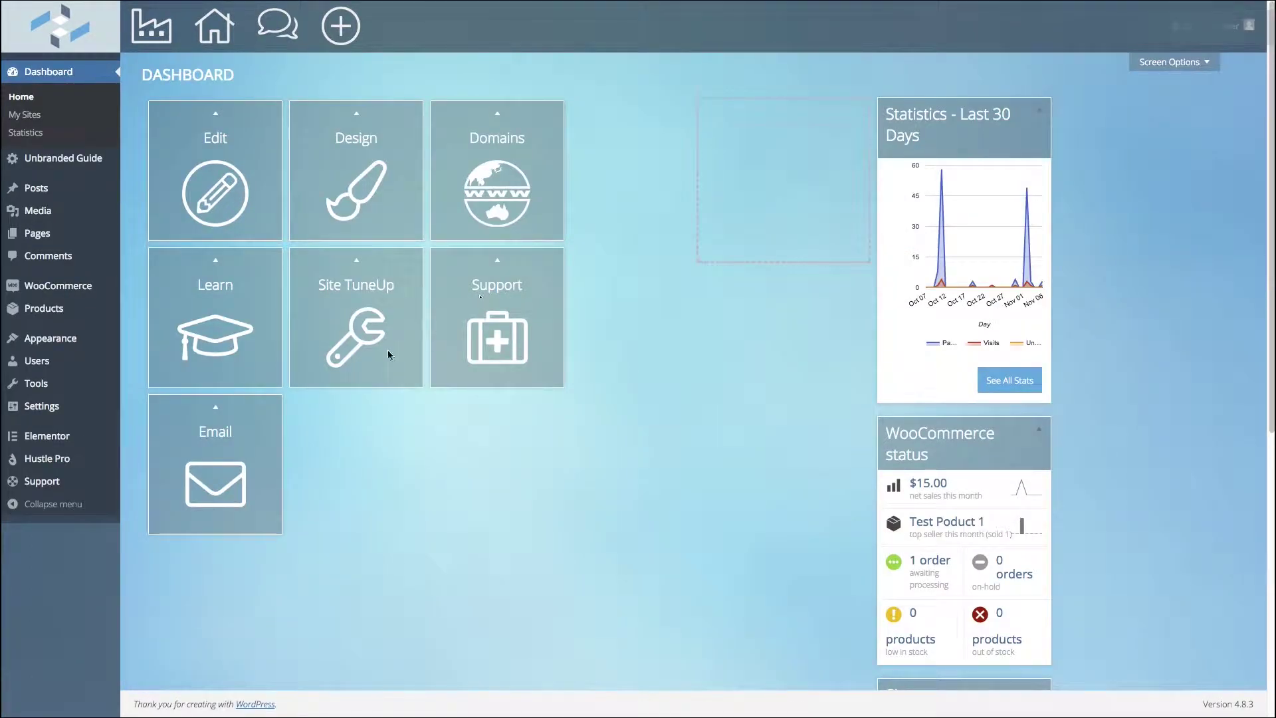
Step: Open the Request Design Work page from the dashboard's Design box, expand the design service request form and review its fields
click(356, 198)
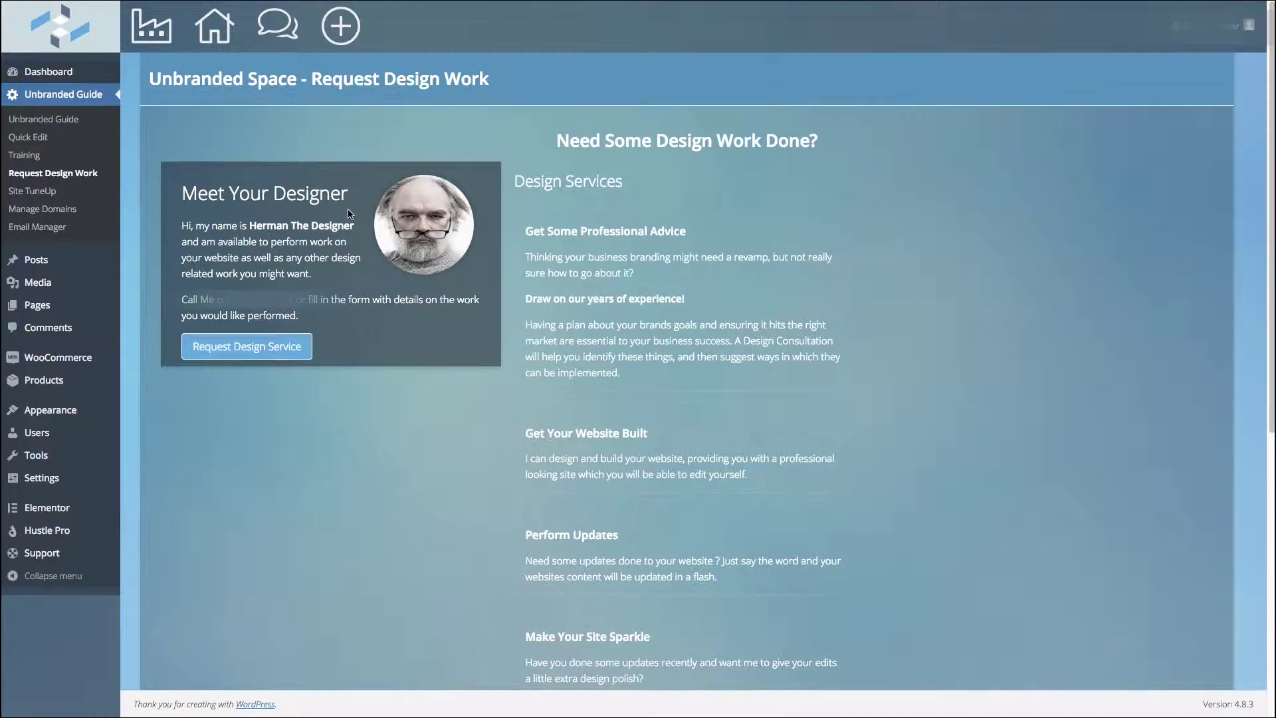
click(256, 359)
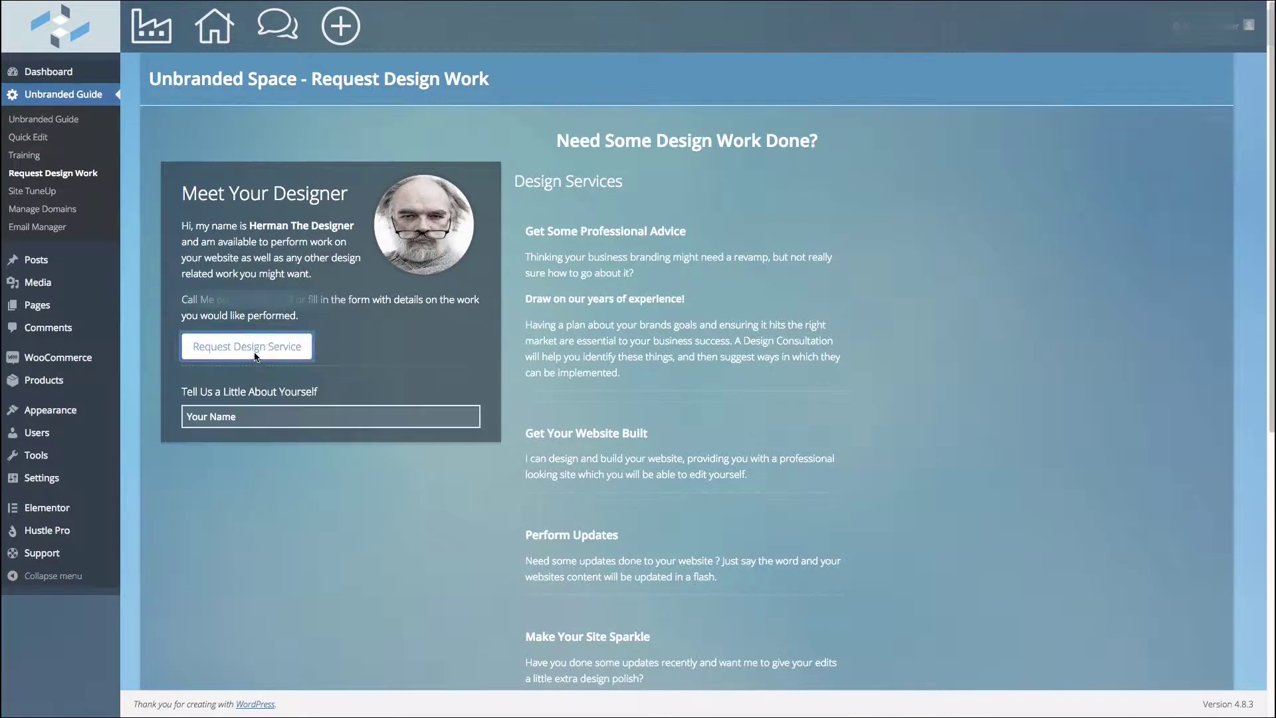
scroll(255, 356, down, 5)
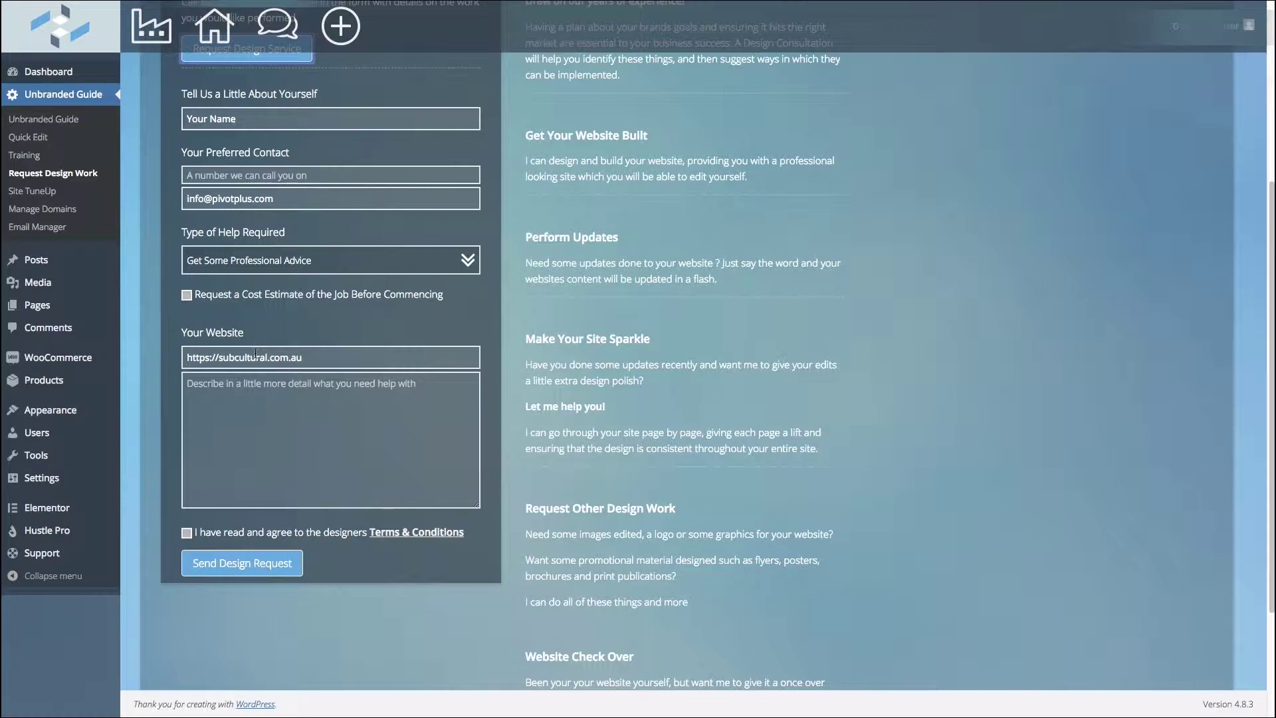
scroll(256, 353, up, 1)
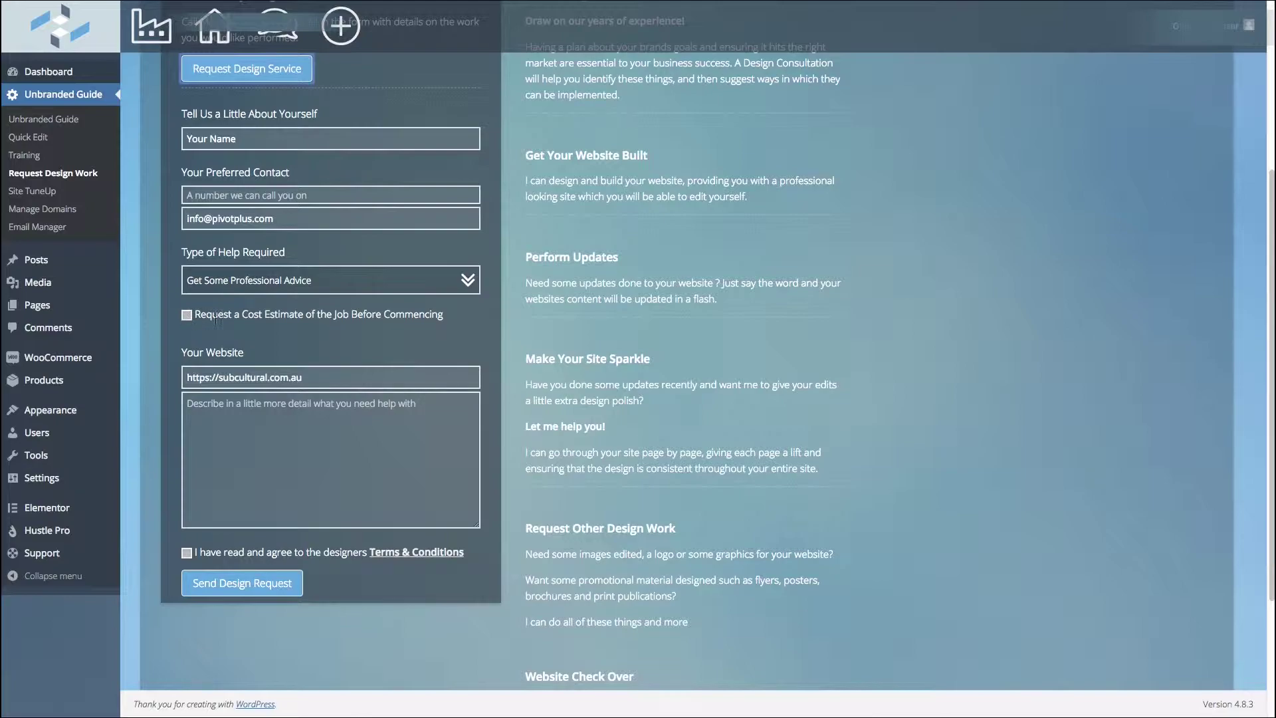
scroll(256, 353, down, 1)
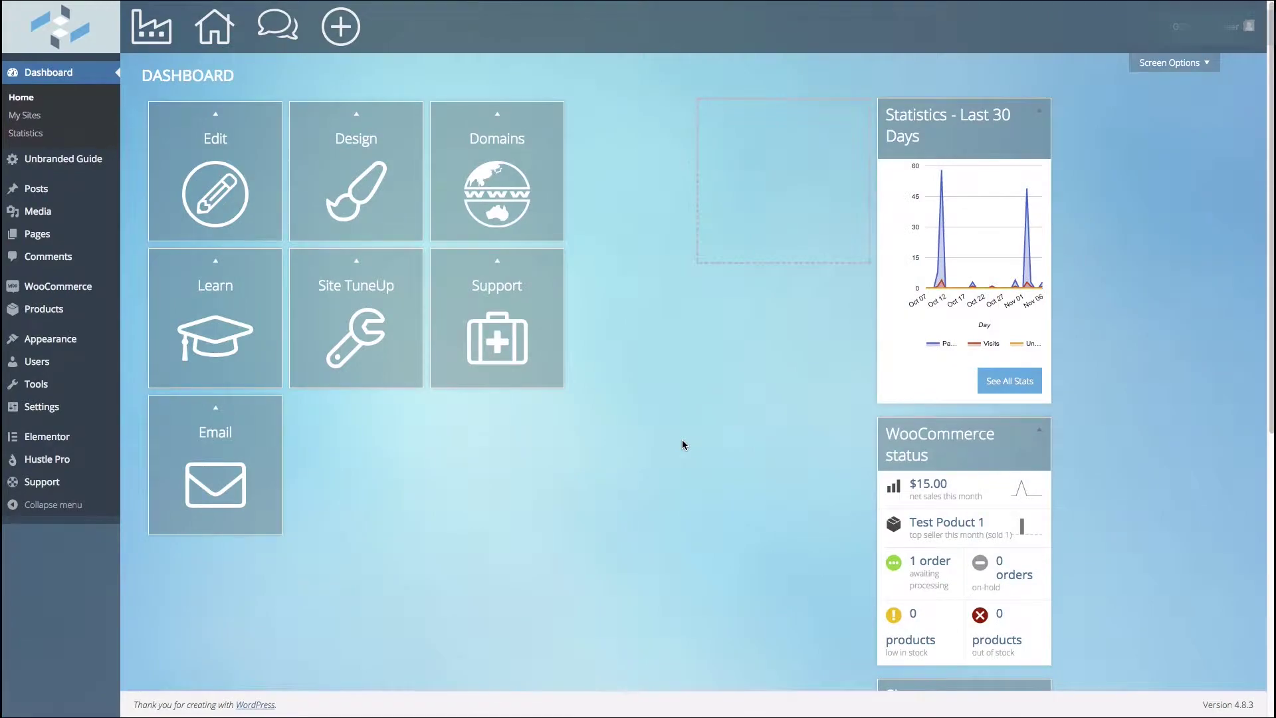
Step: Open the Website TuneUp page from the dashboard's Site TuneUp box and review the request form and optimisation descriptions
click(366, 337)
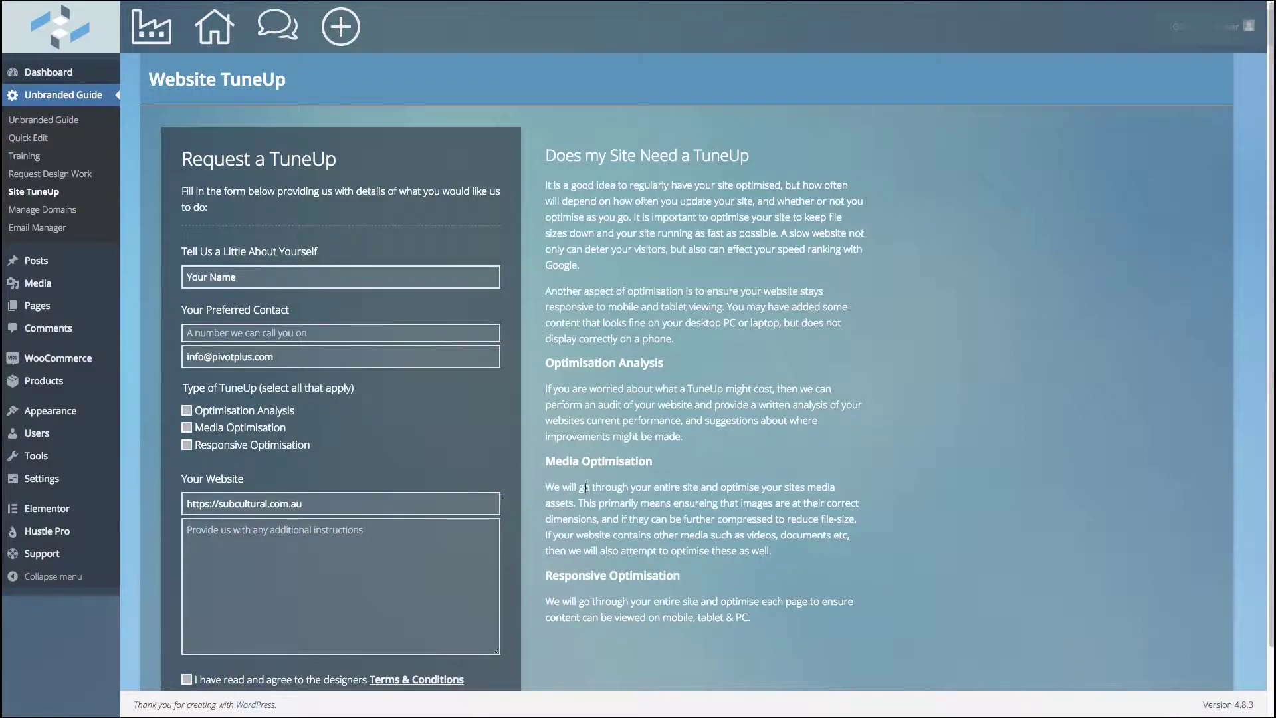
scroll(597, 486, down, 1)
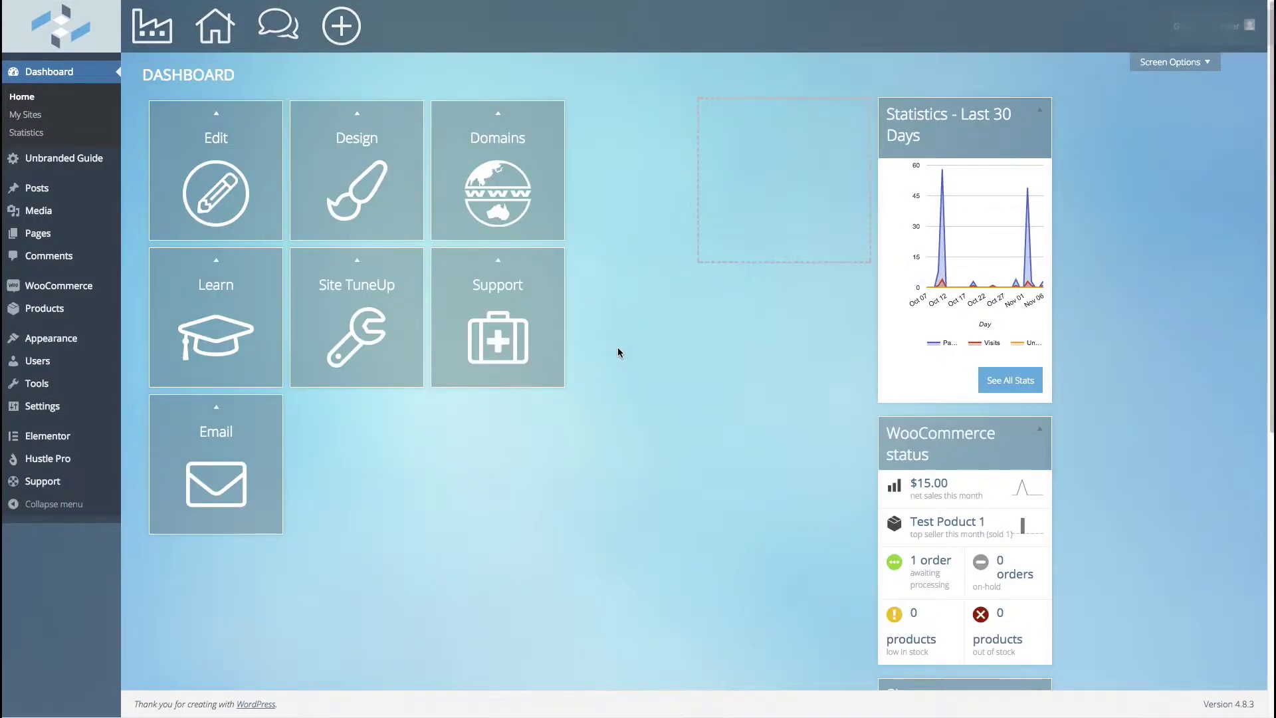
Step: Open the Manage Domain Names page from the dashboard's Domains box and review the subcultural.com.au details and the domain transfer form
click(499, 200)
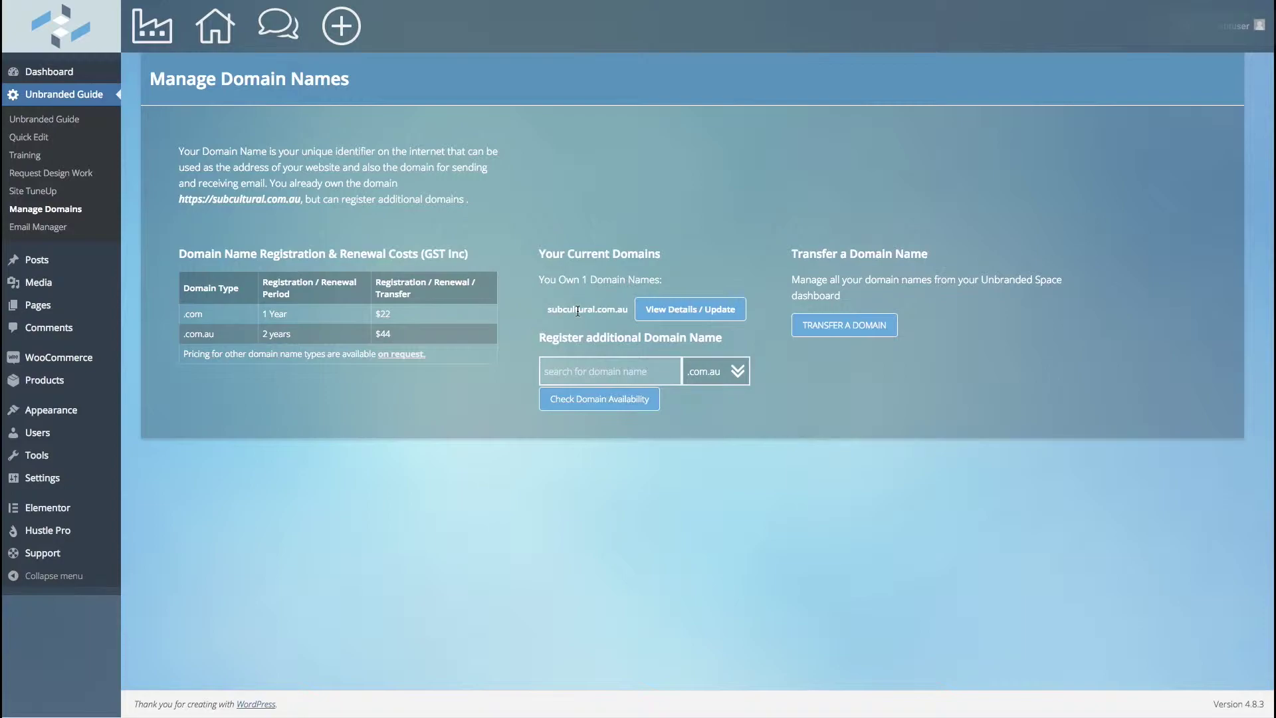
click(658, 310)
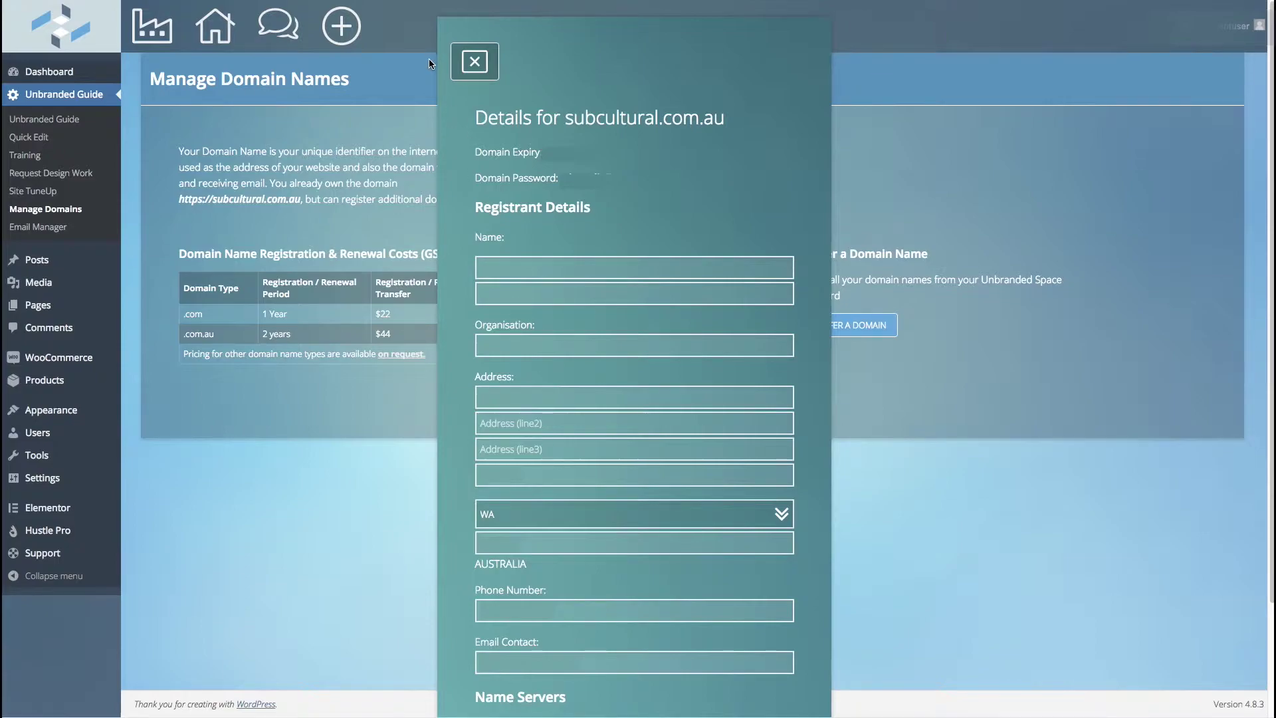
click(479, 70)
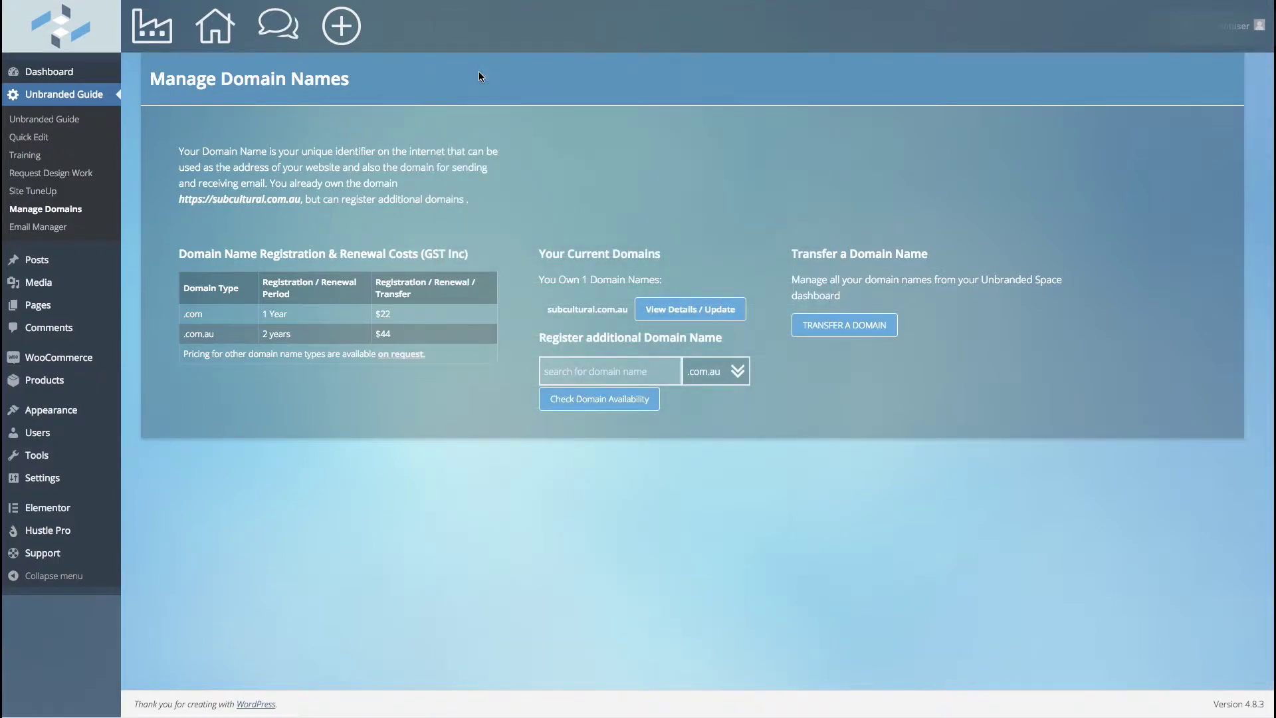
click(863, 324)
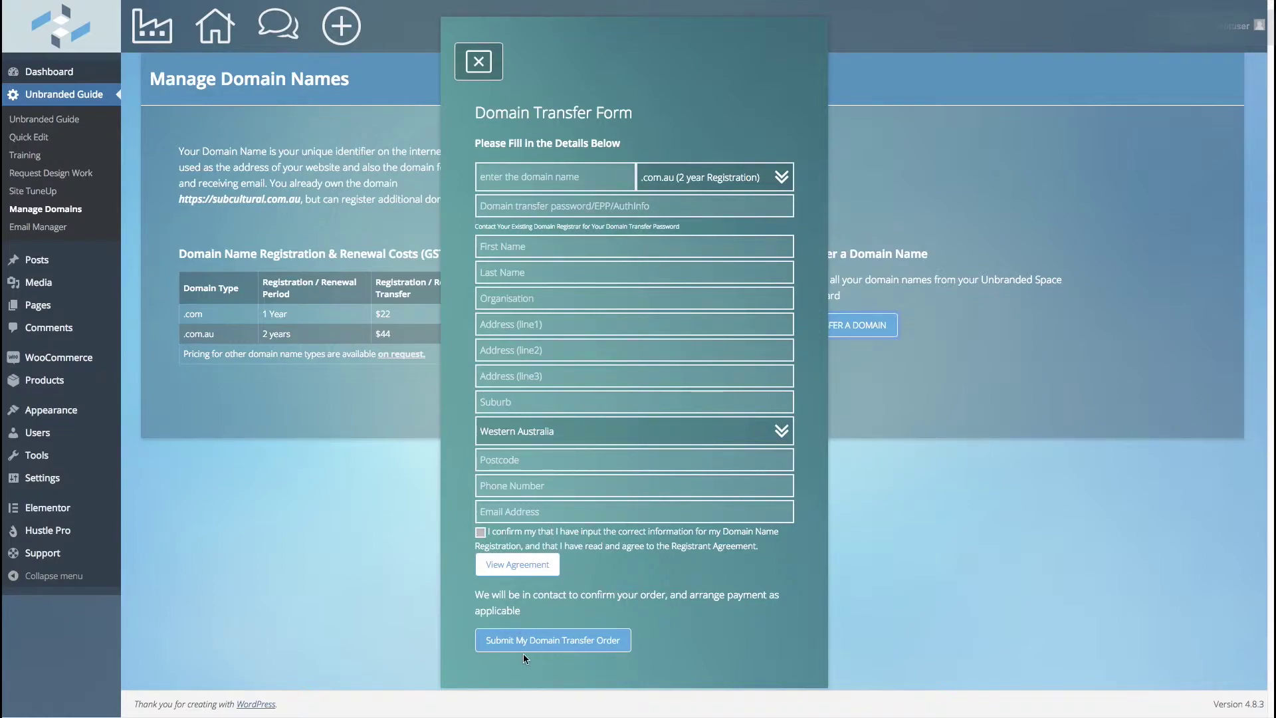
click(475, 60)
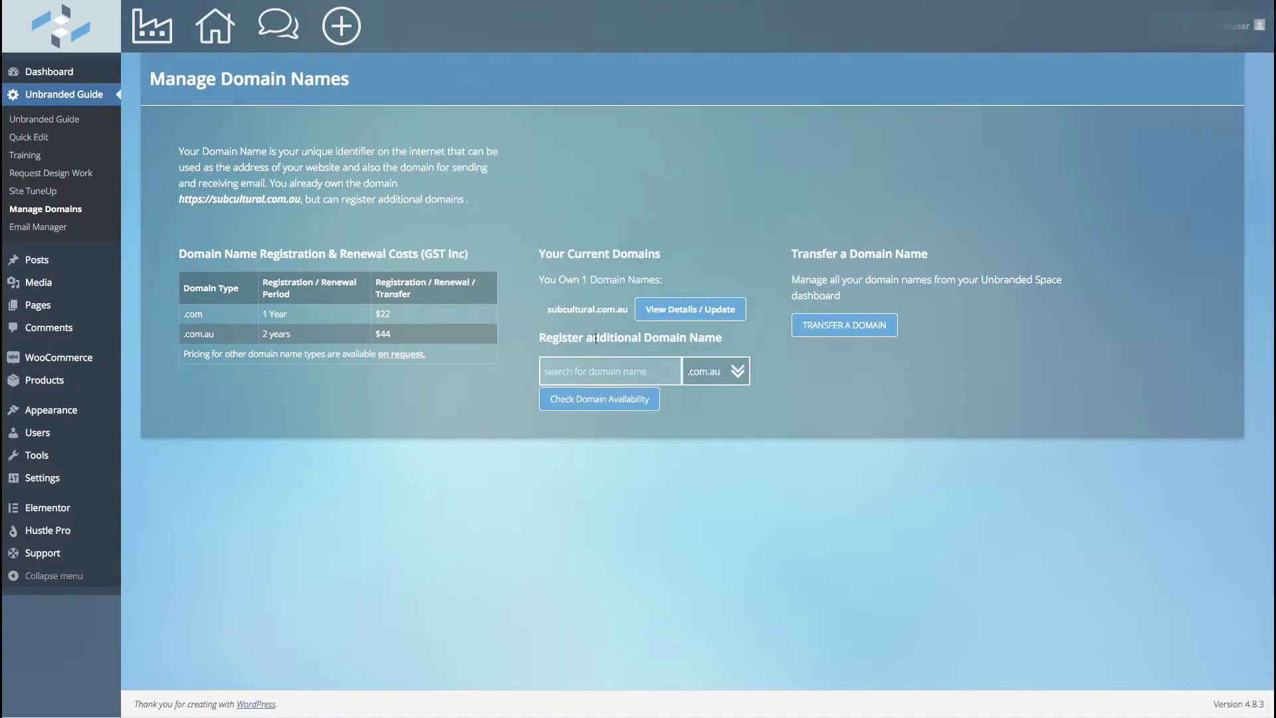
Step: Check the availability of the domain fdhfdkfjdshvvjfjaffjs.com.au, then view its order form and the choice of domain extensions
click(594, 370)
text(fdhfdkfjdshvvjfjaffjs)
click(609, 400)
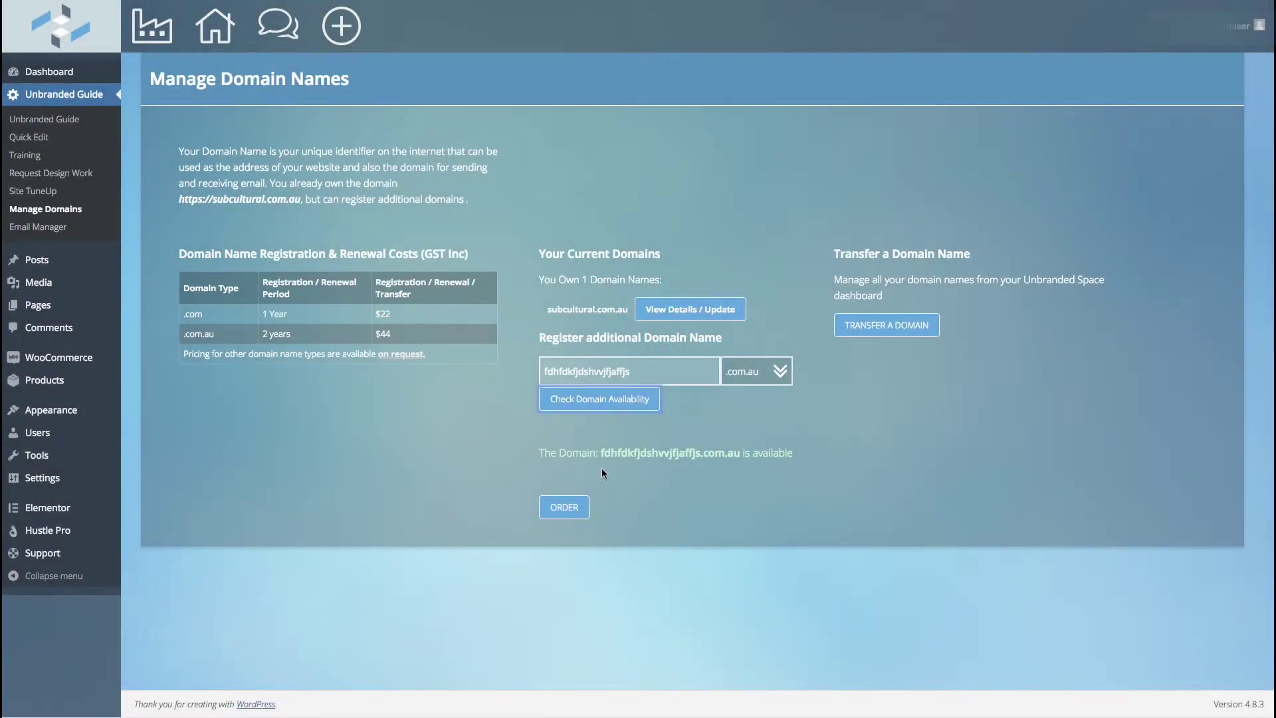
click(577, 507)
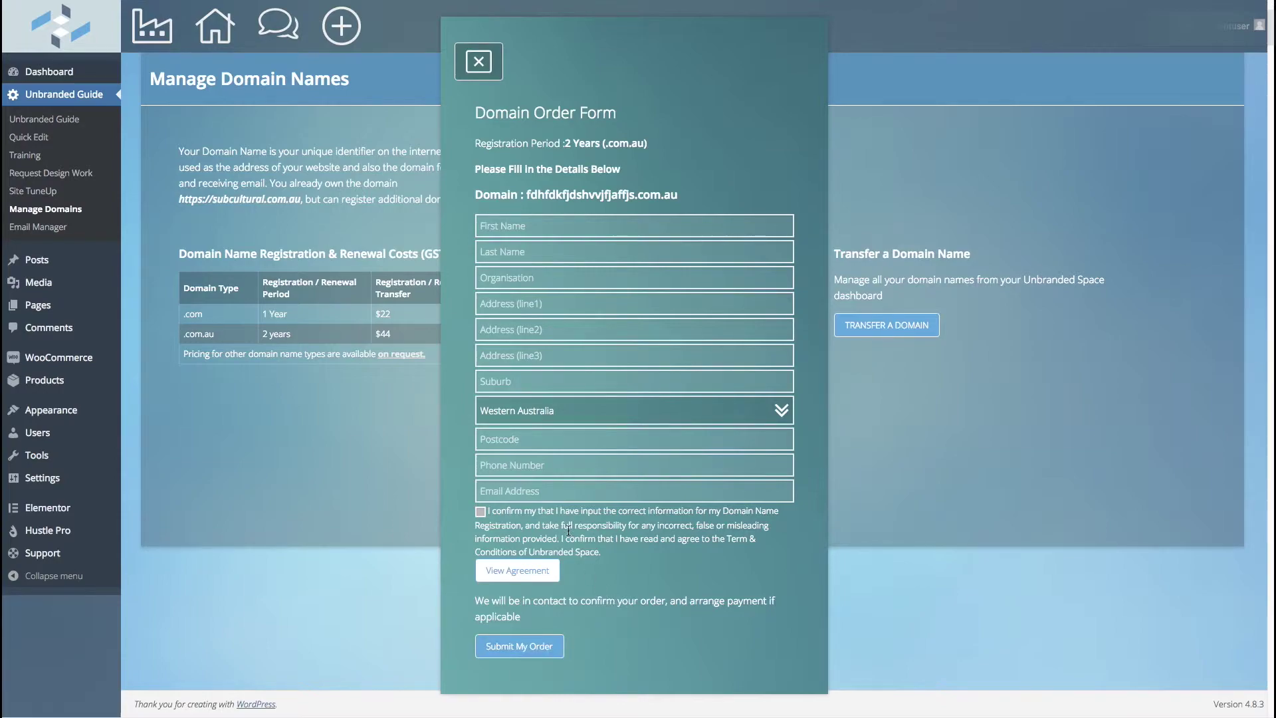
click(478, 65)
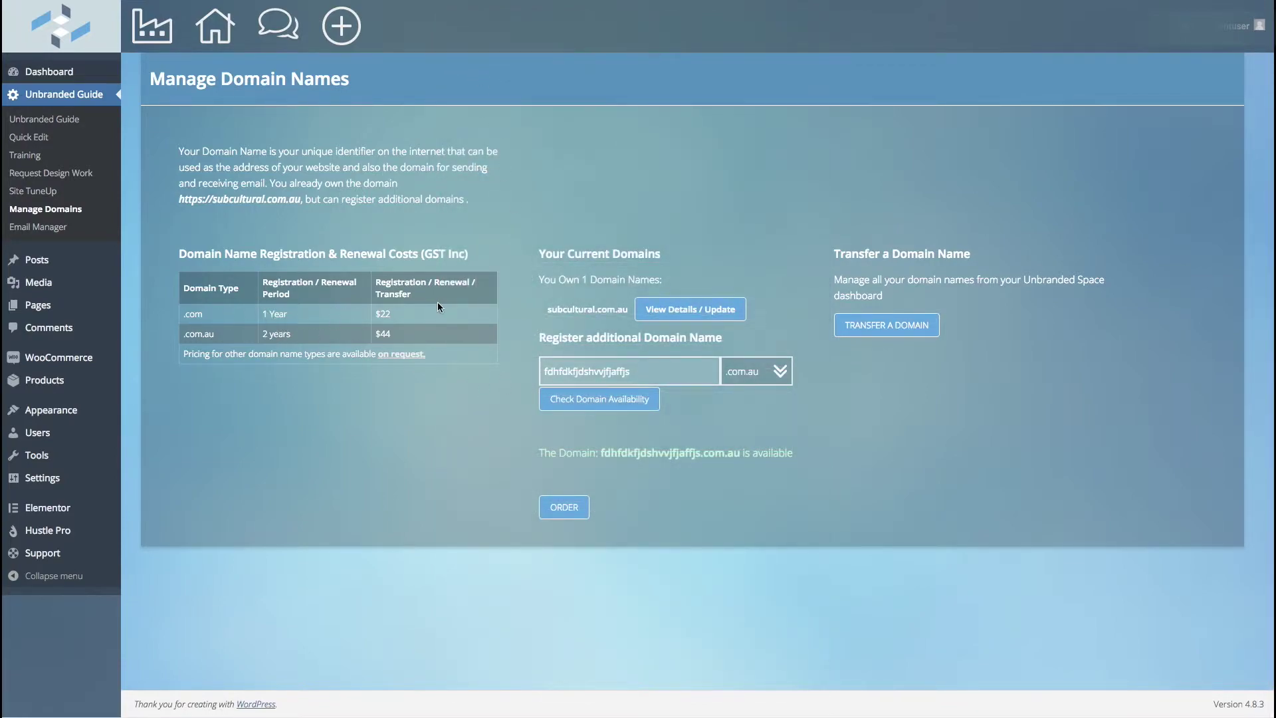
click(769, 384)
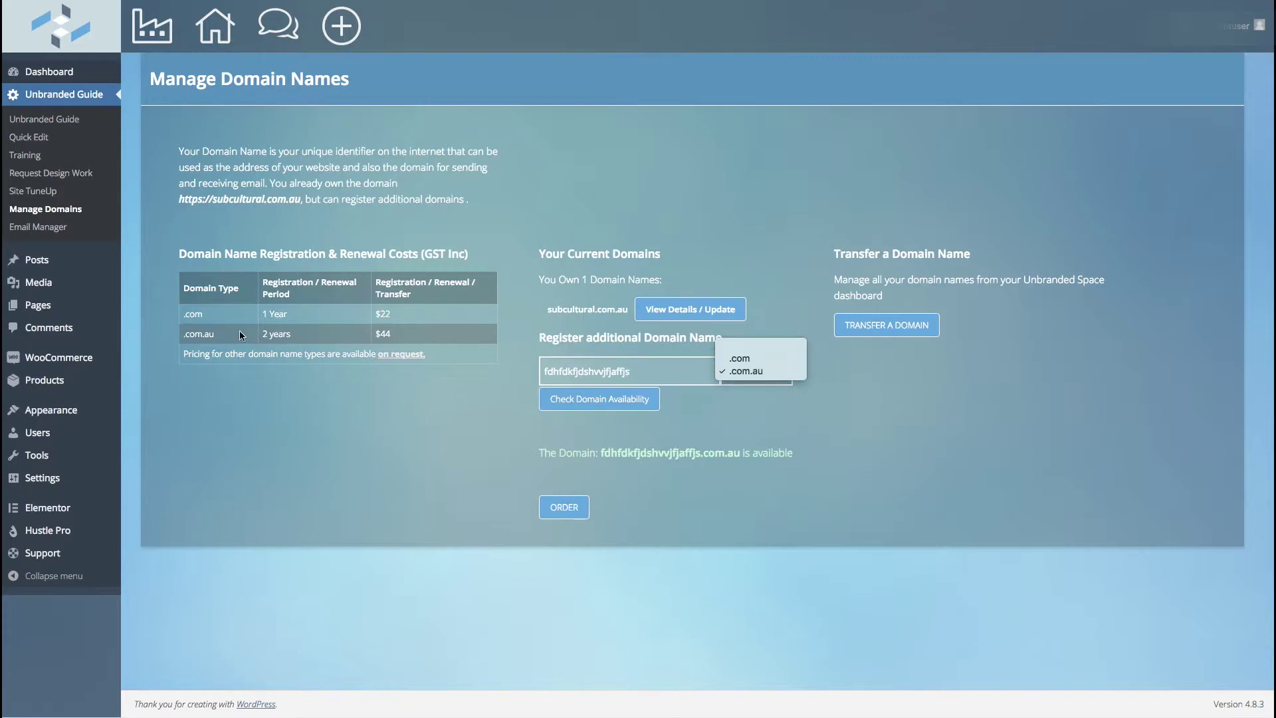
key(Escape)
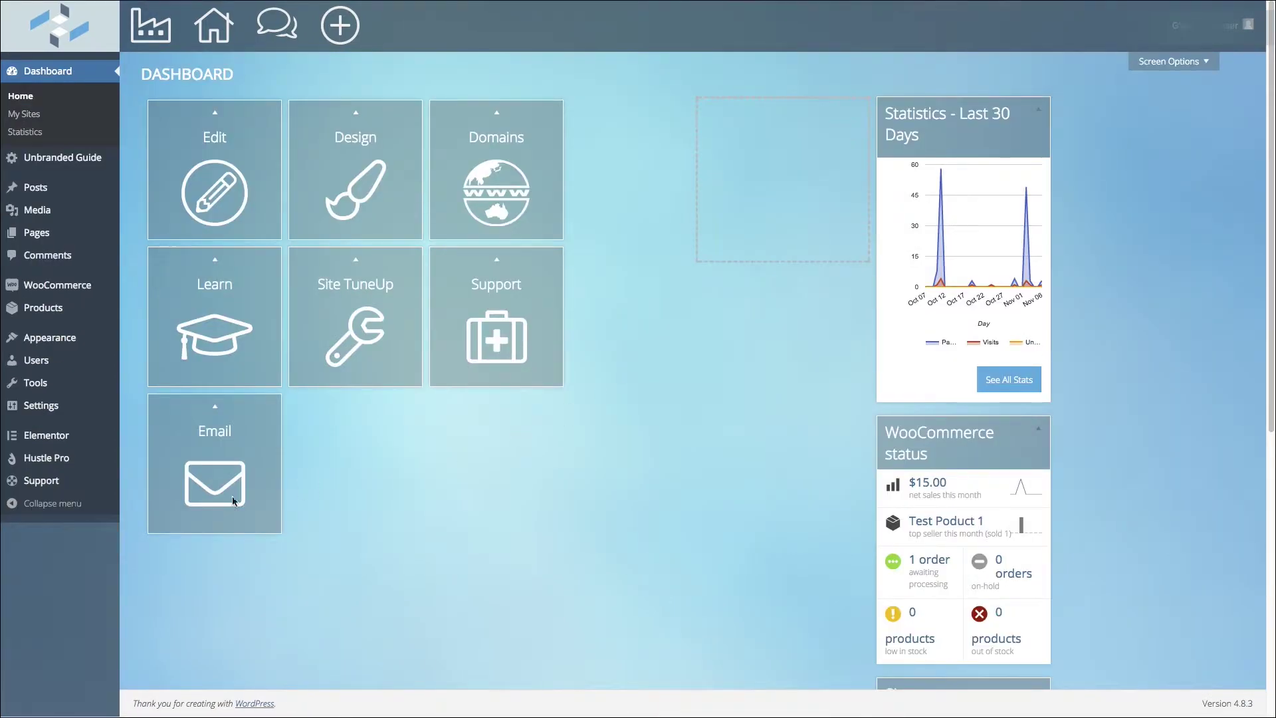
Step: Open the dashboard's Email box and the Support ticket page, then return to the dashboard
click(213, 473)
click(210, 480)
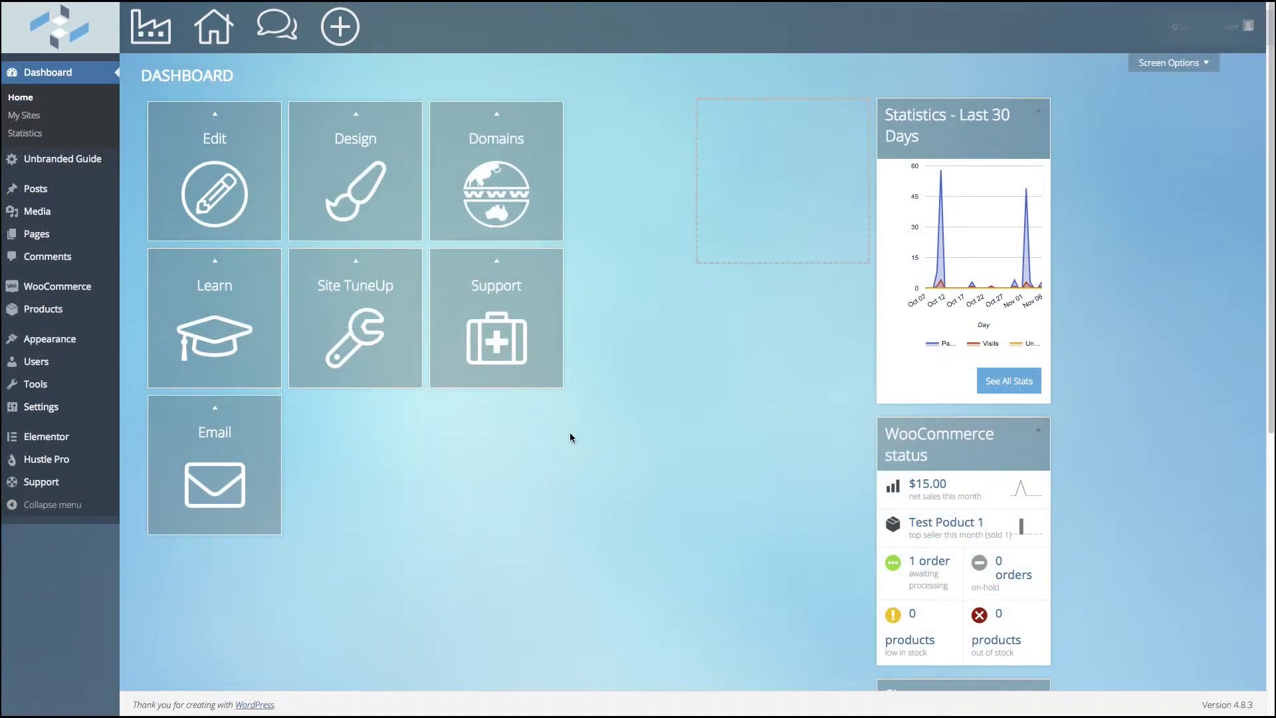
click(492, 344)
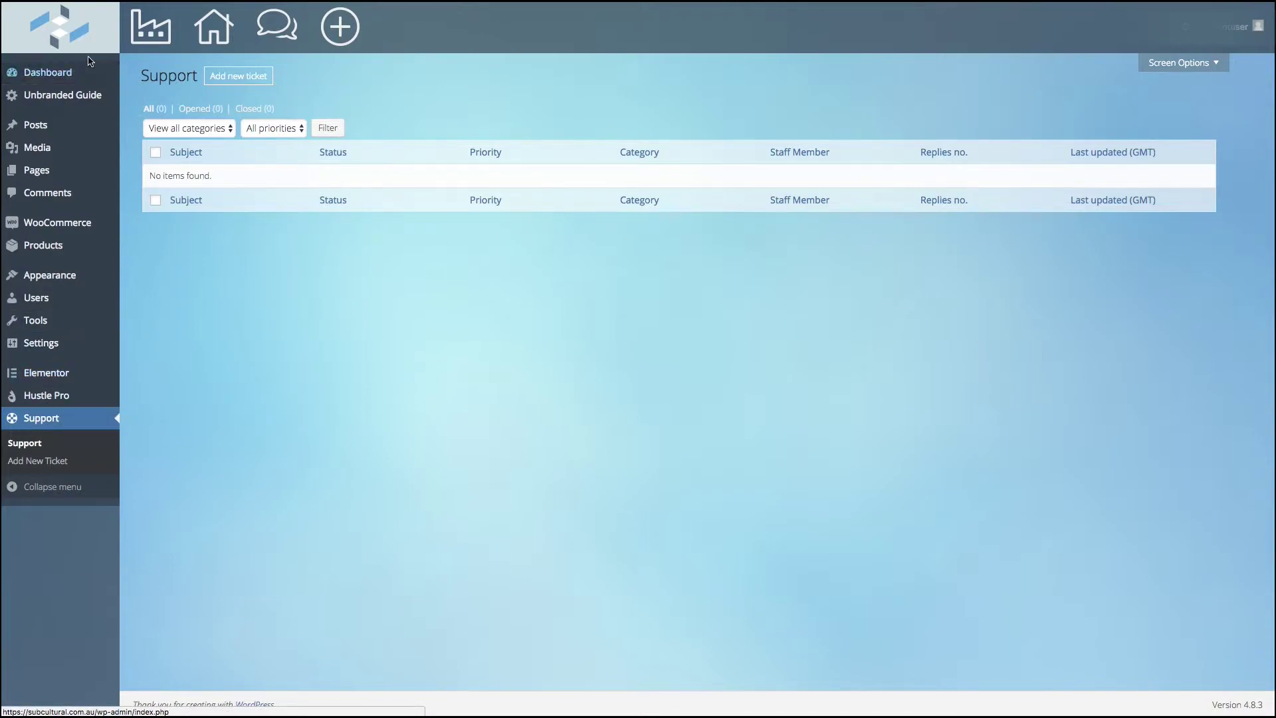
click(145, 76)
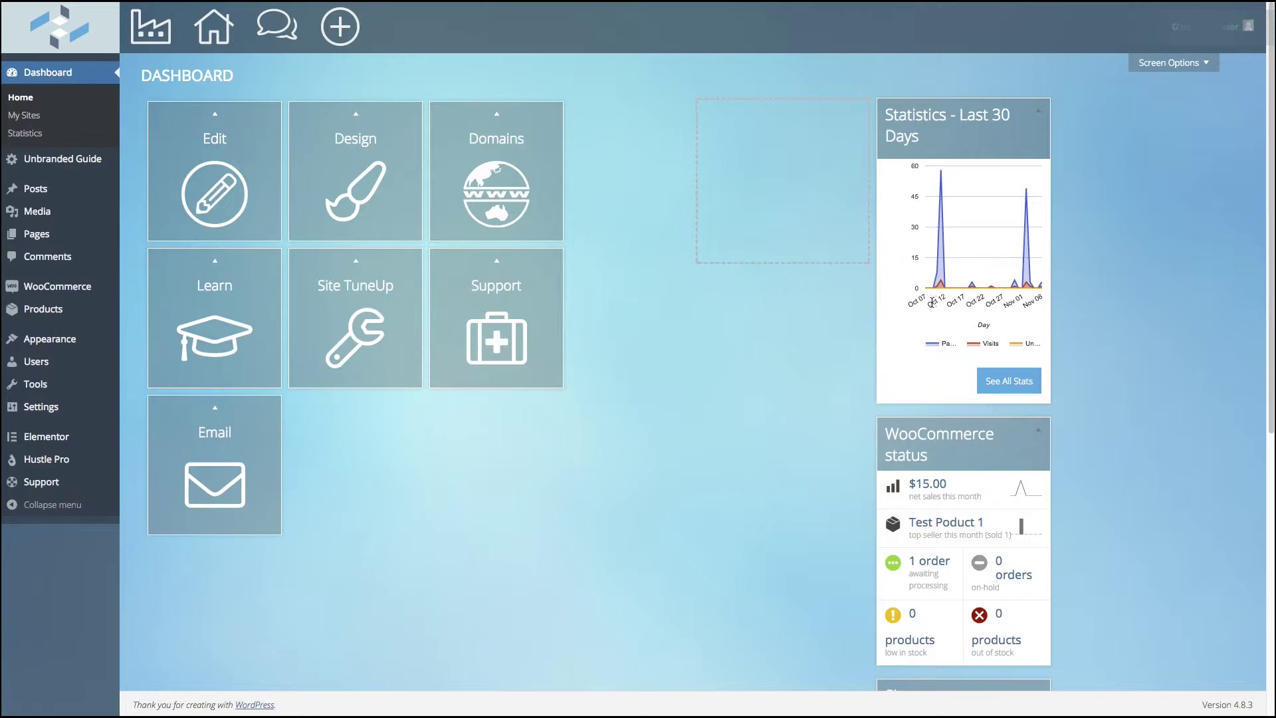
Step: Look over the dashboard's Statistics, WooCommerce status, Sitemaps and WooCommerce recent reviews boxes
scroll(922, 311, down, 3)
scroll(917, 312, down, 4)
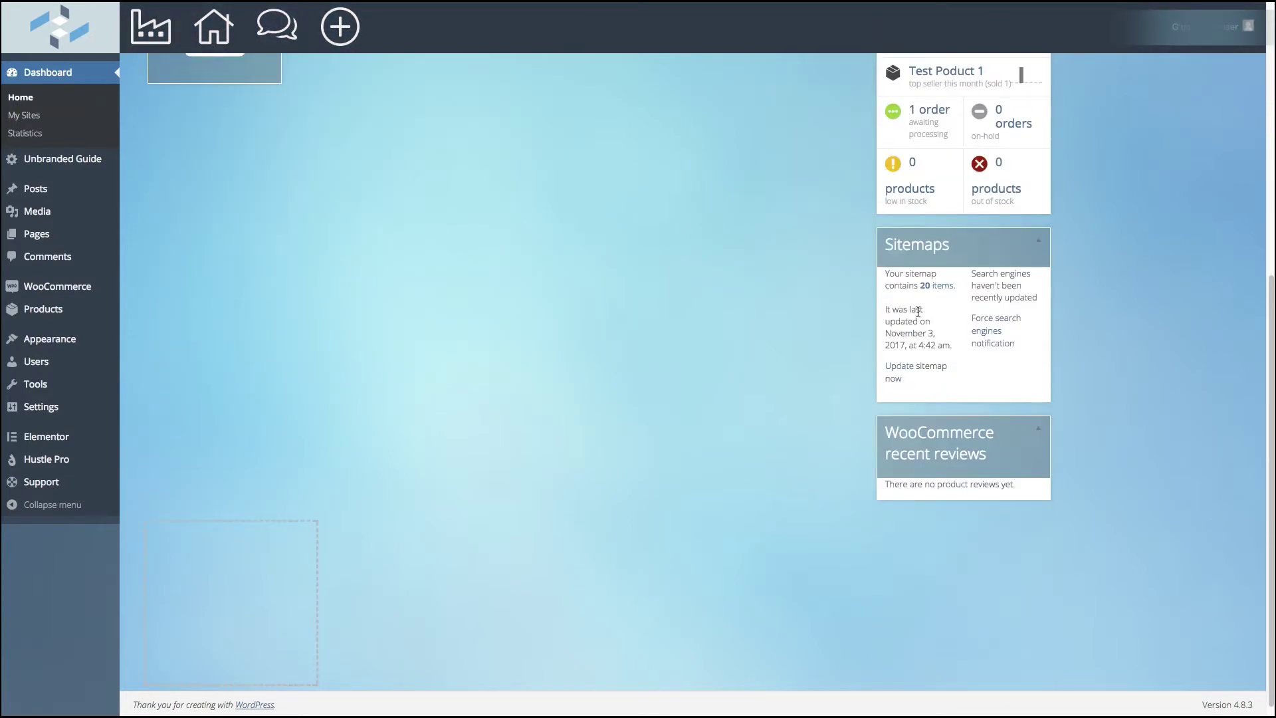
scroll(918, 312, up, 7)
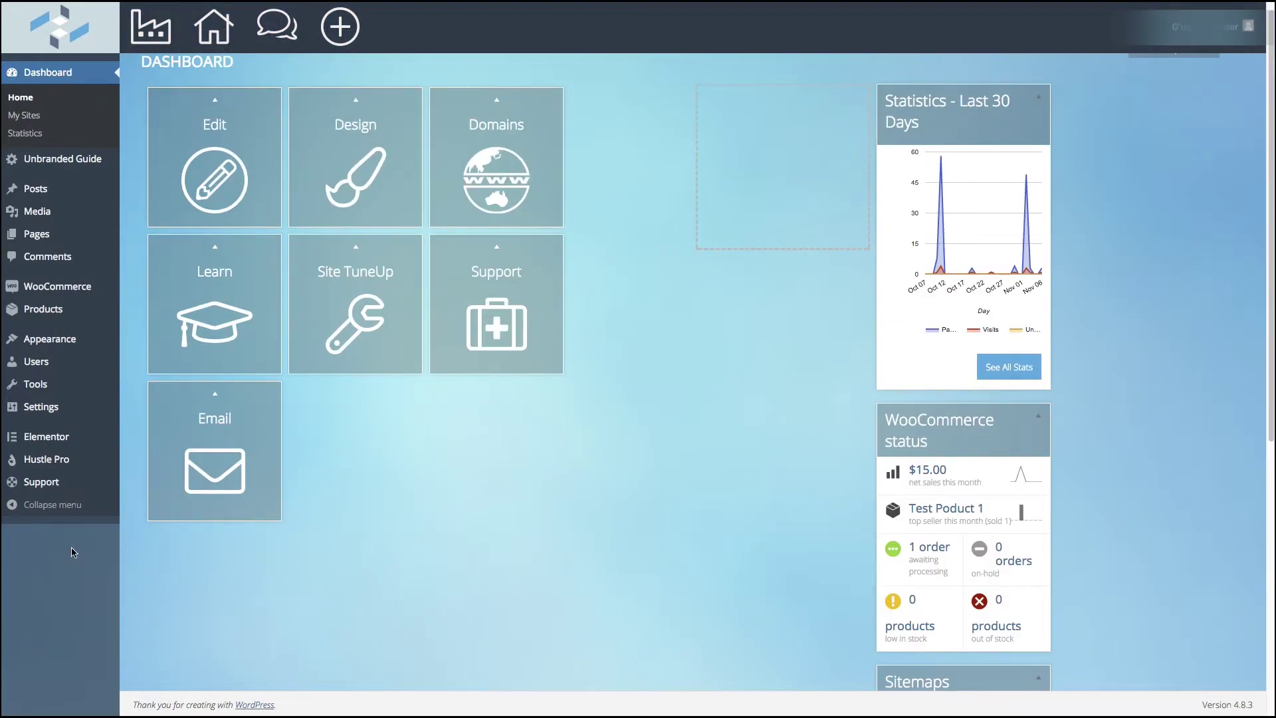
scroll(849, 467, down, 4)
scroll(848, 460, down, 3)
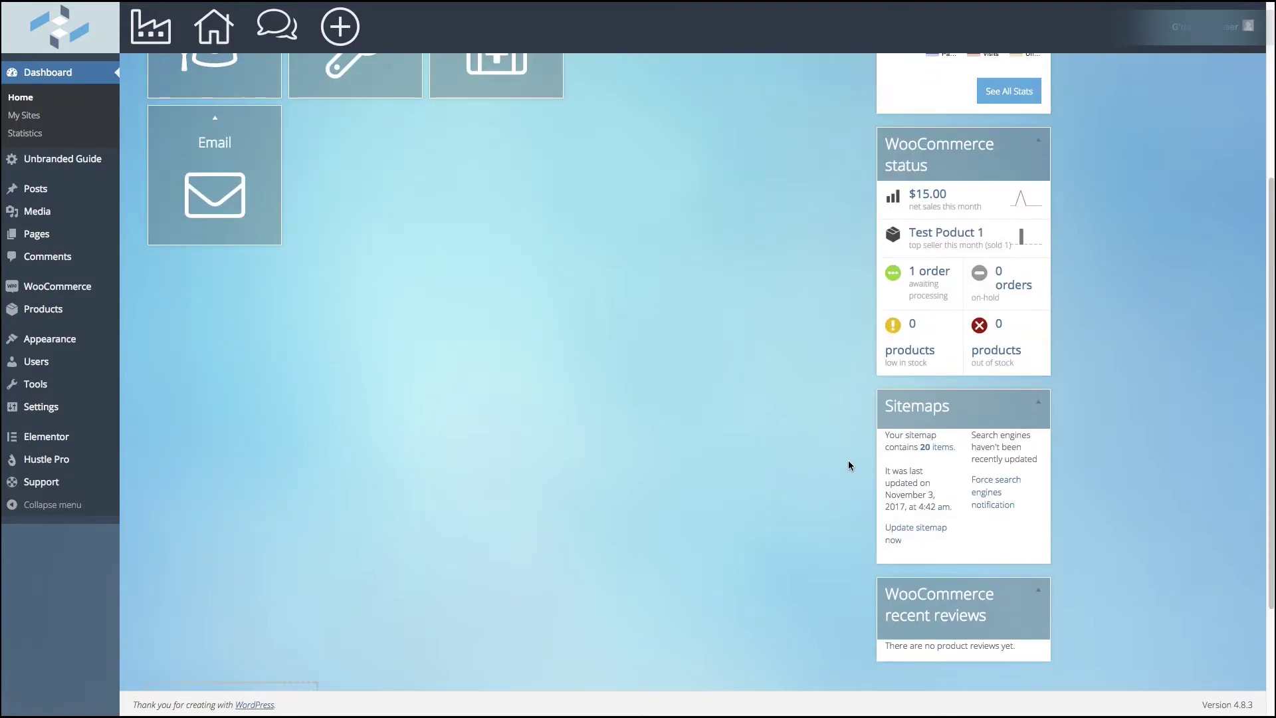
scroll(848, 460, up, 7)
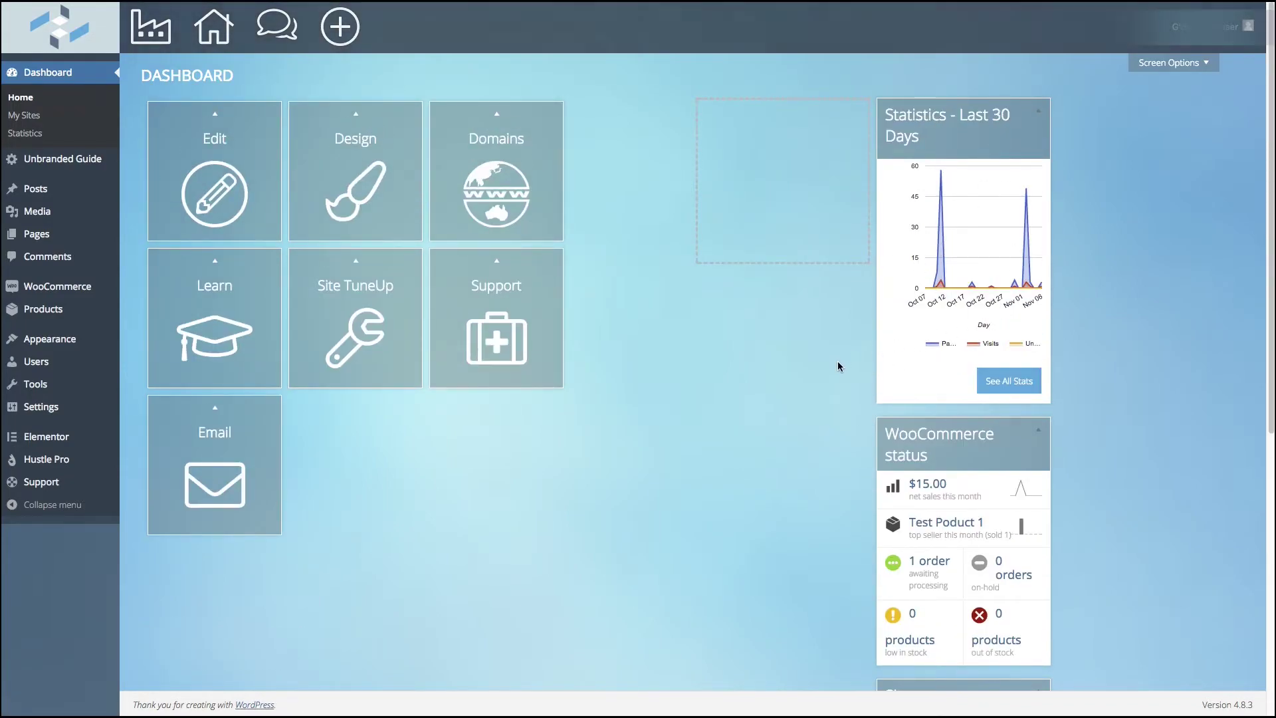
scroll(837, 365, down, 3)
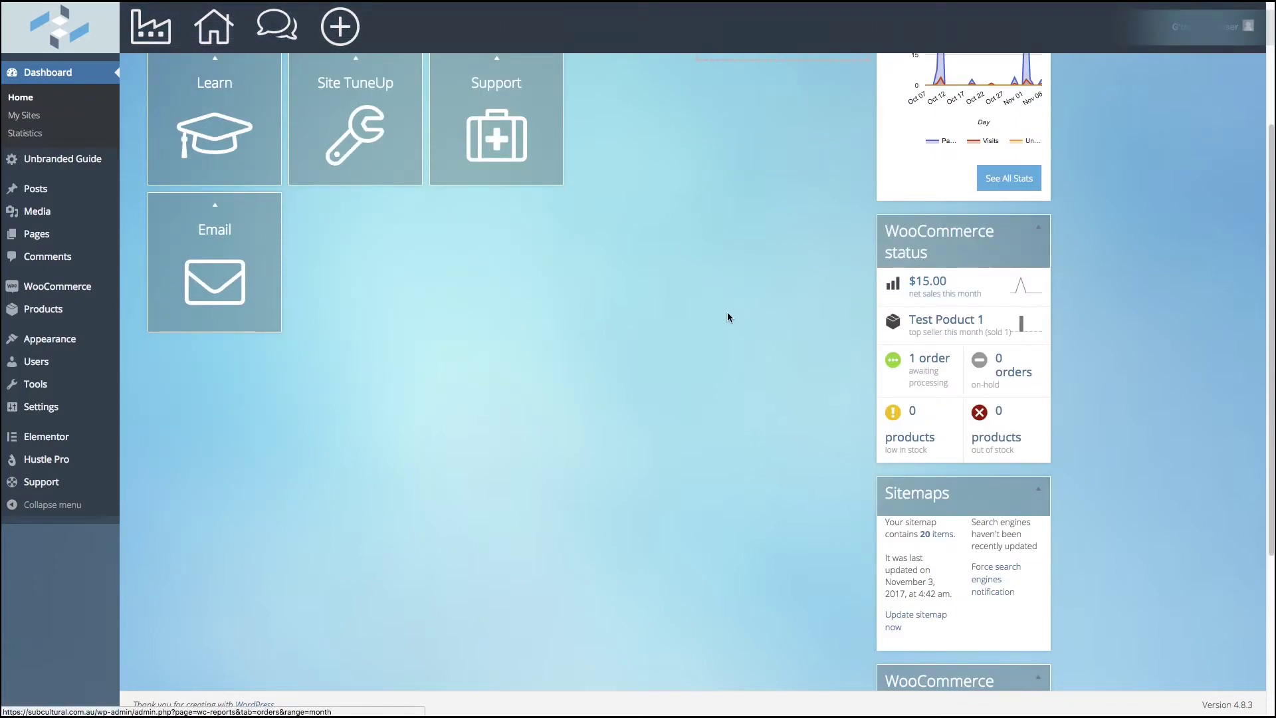
scroll(917, 365, down, 4)
scroll(859, 339, up, 7)
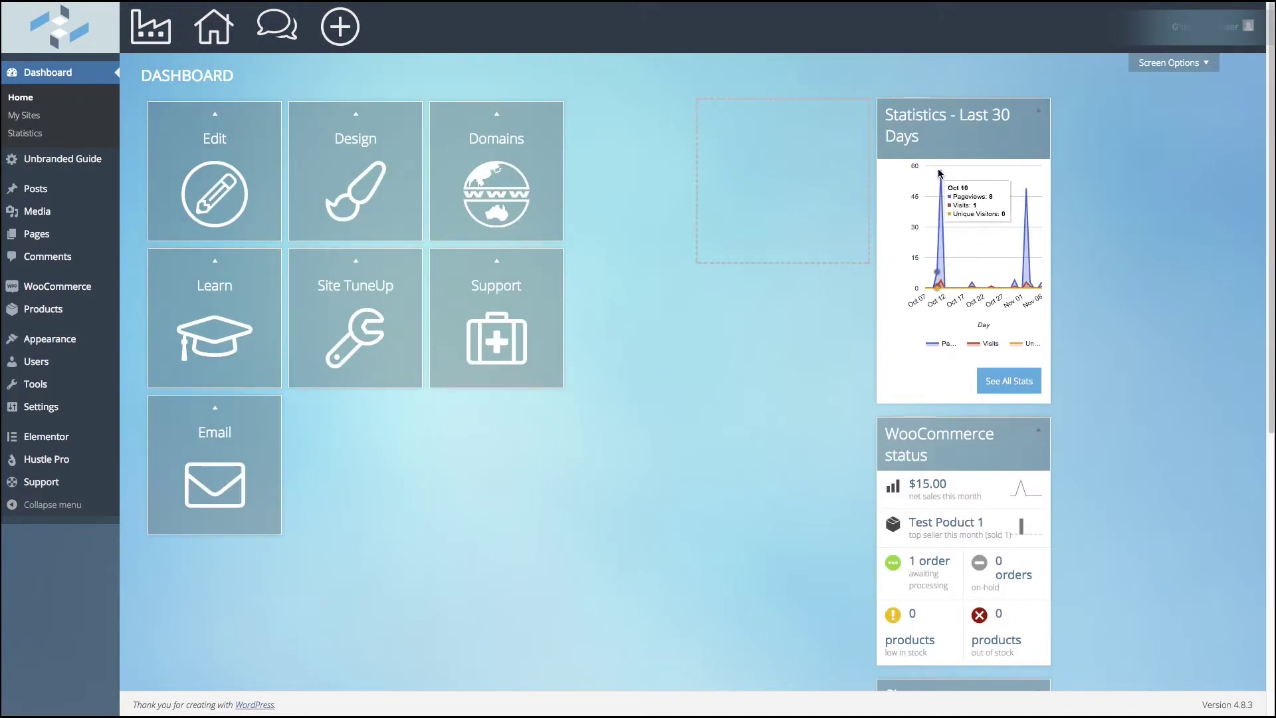
scroll(808, 433, down, 3)
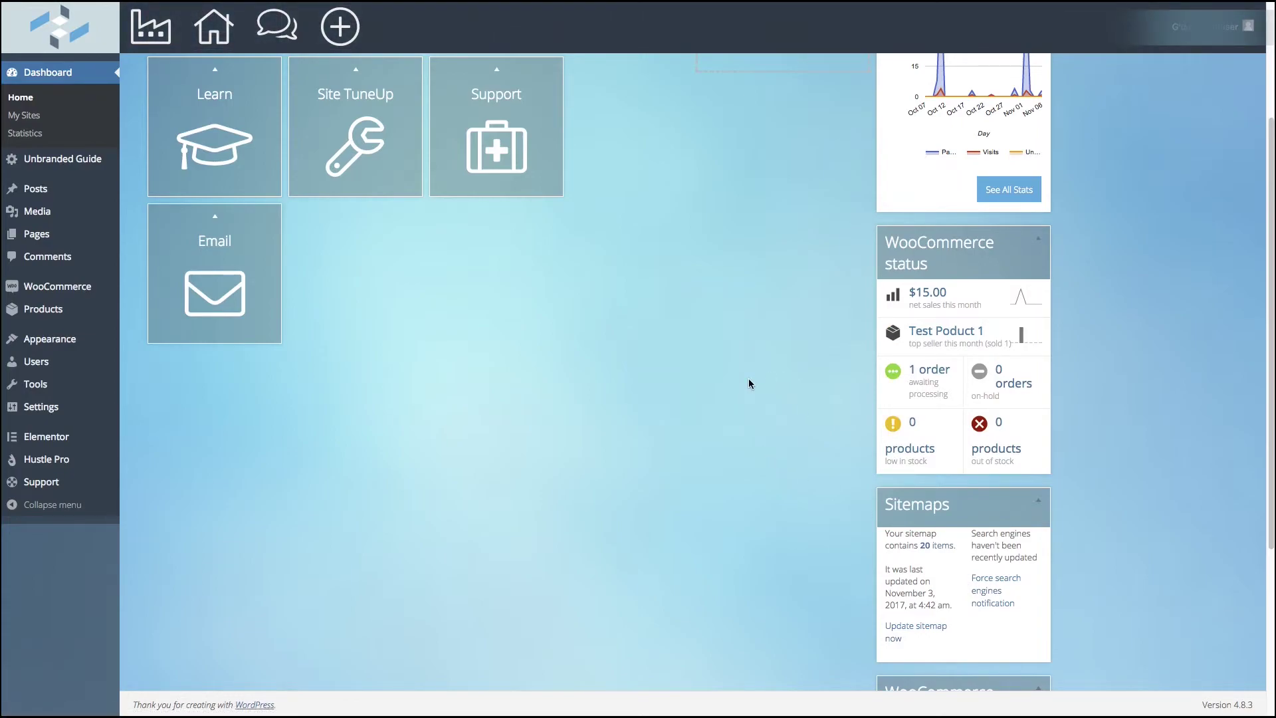
scroll(748, 383, up, 1)
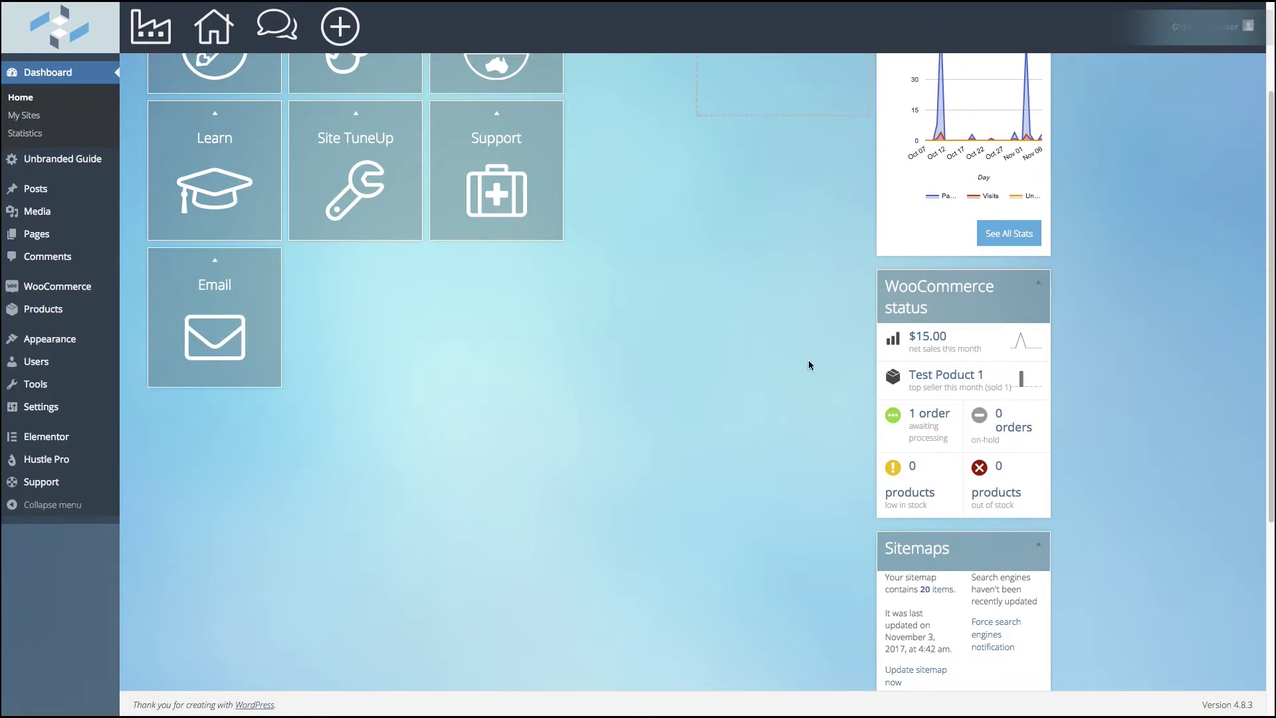
scroll(809, 364, up, 3)
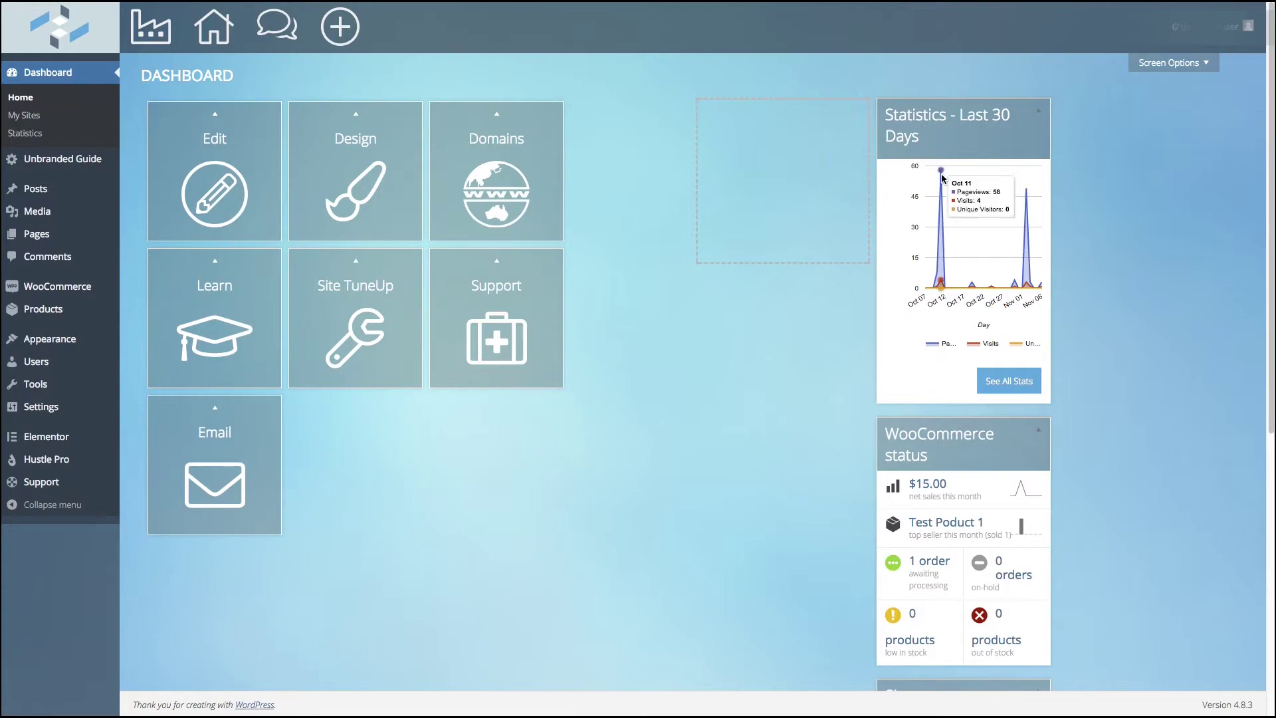
Step: Inspect the traffic peaks in the Statistics box, then open the full statistics page and review its visitors, content and referrers
mouse_move(942, 196)
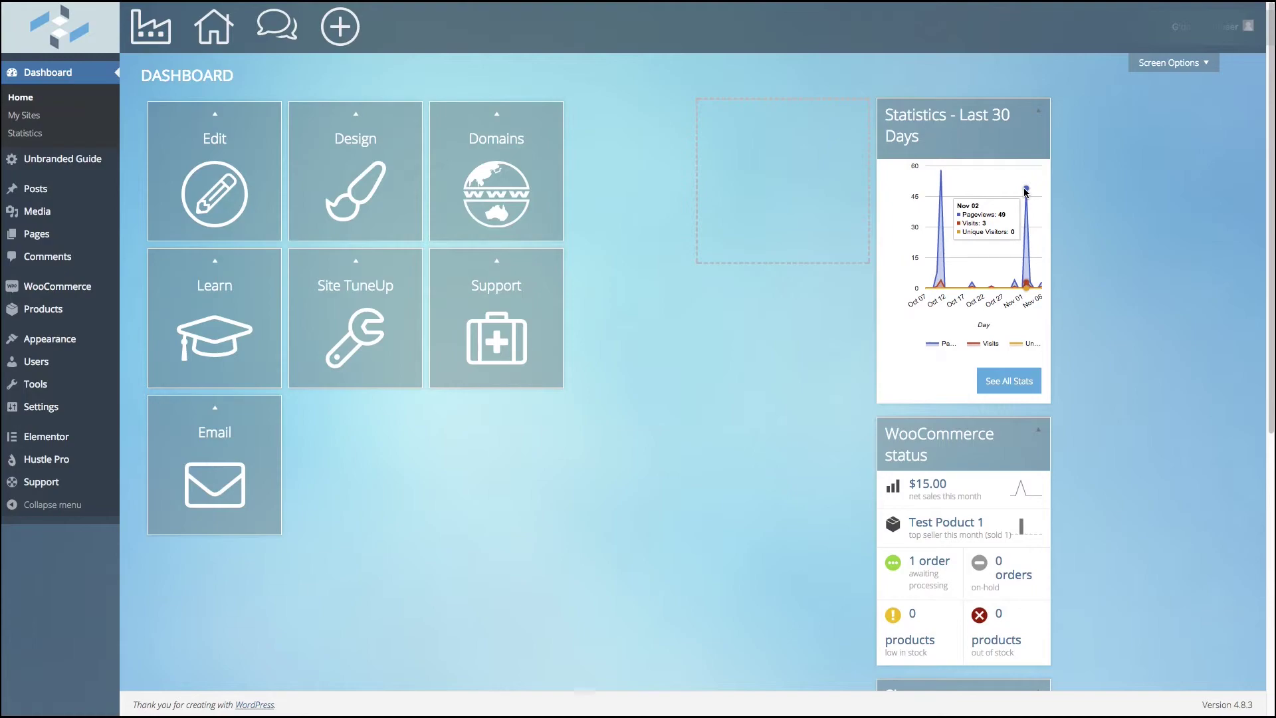
click(995, 380)
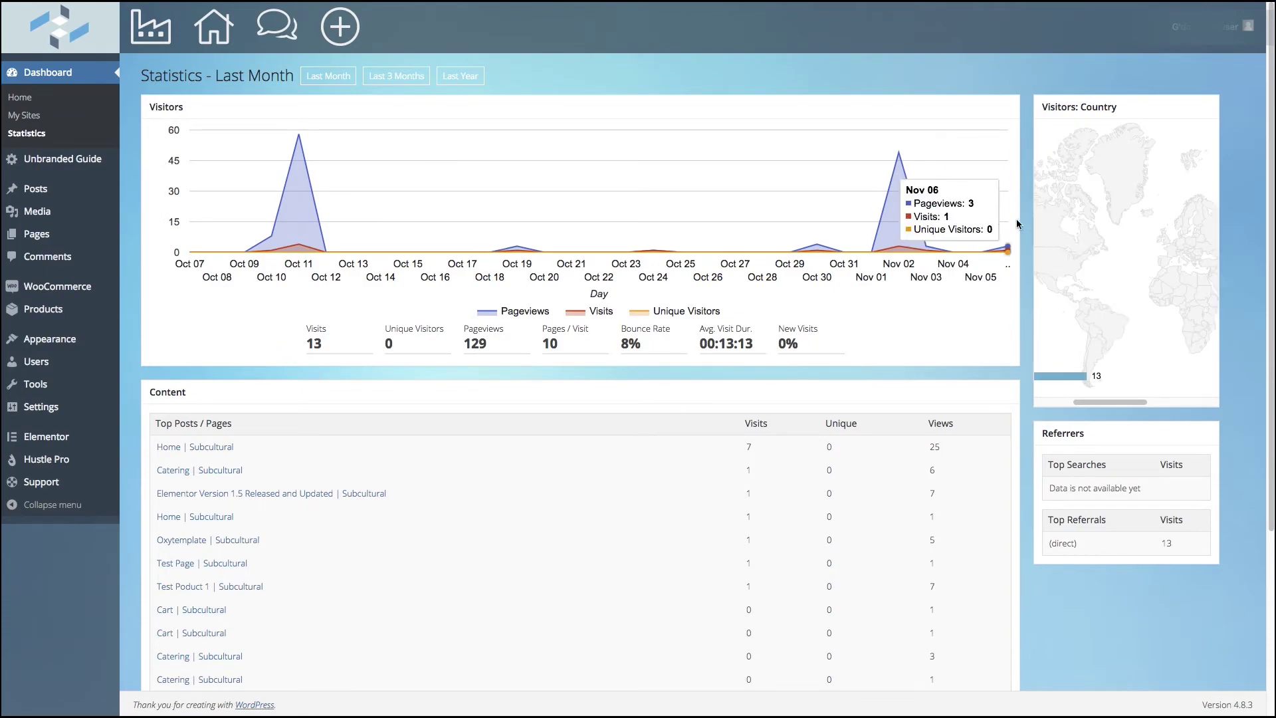
scroll(727, 401, down, 3)
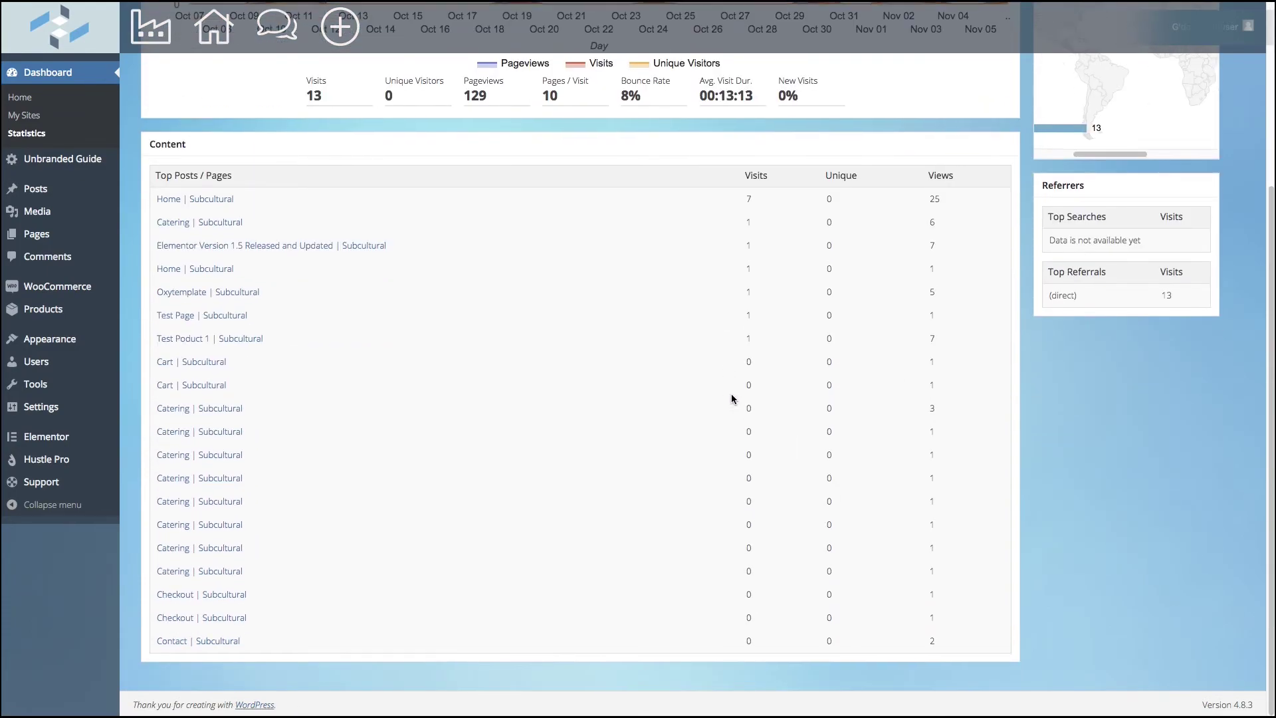
scroll(731, 399, up, 3)
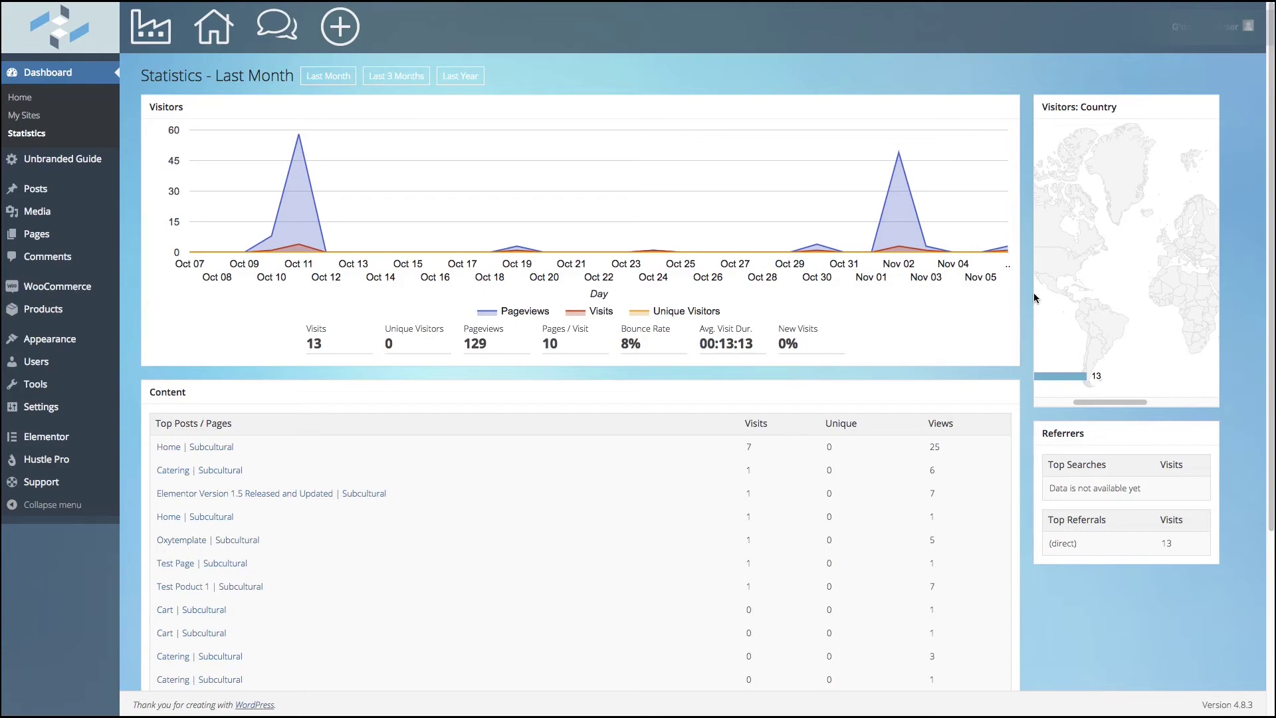
scroll(750, 293, down, 2)
scroll(678, 287, up, 2)
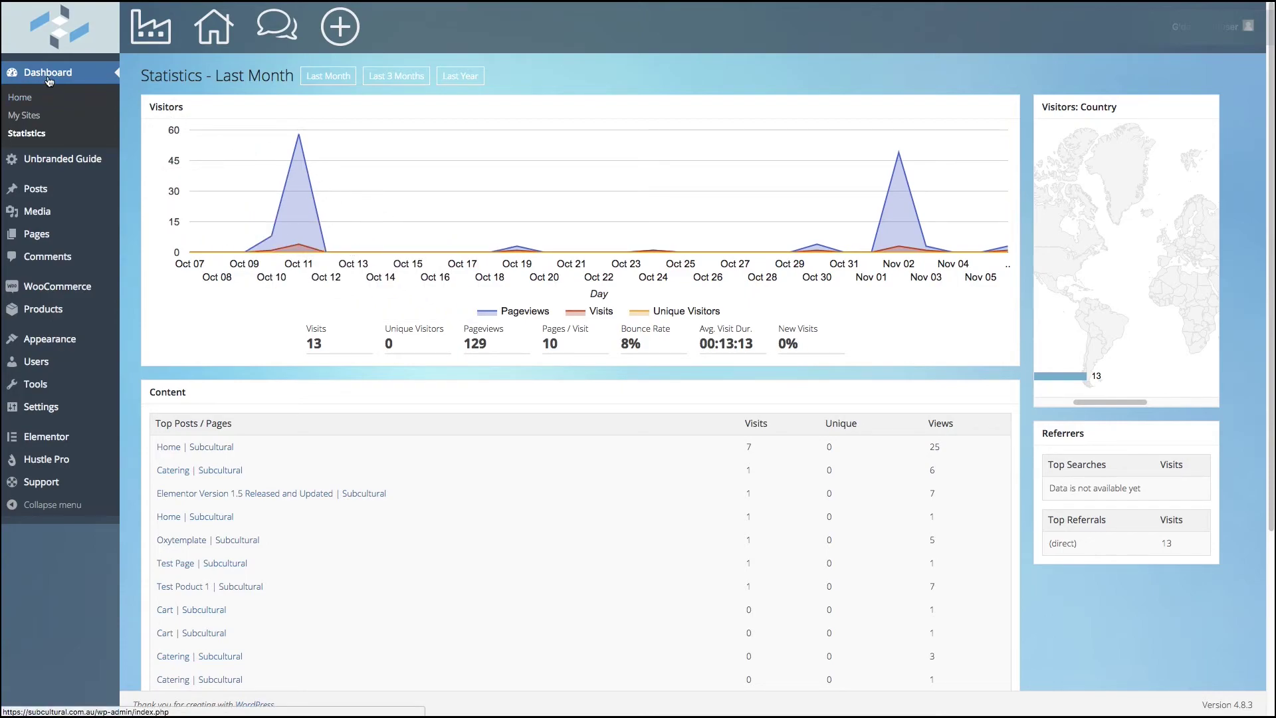
Step: Return to the dashboard home and bring up the list of Unbranded Guide pages
click(27, 97)
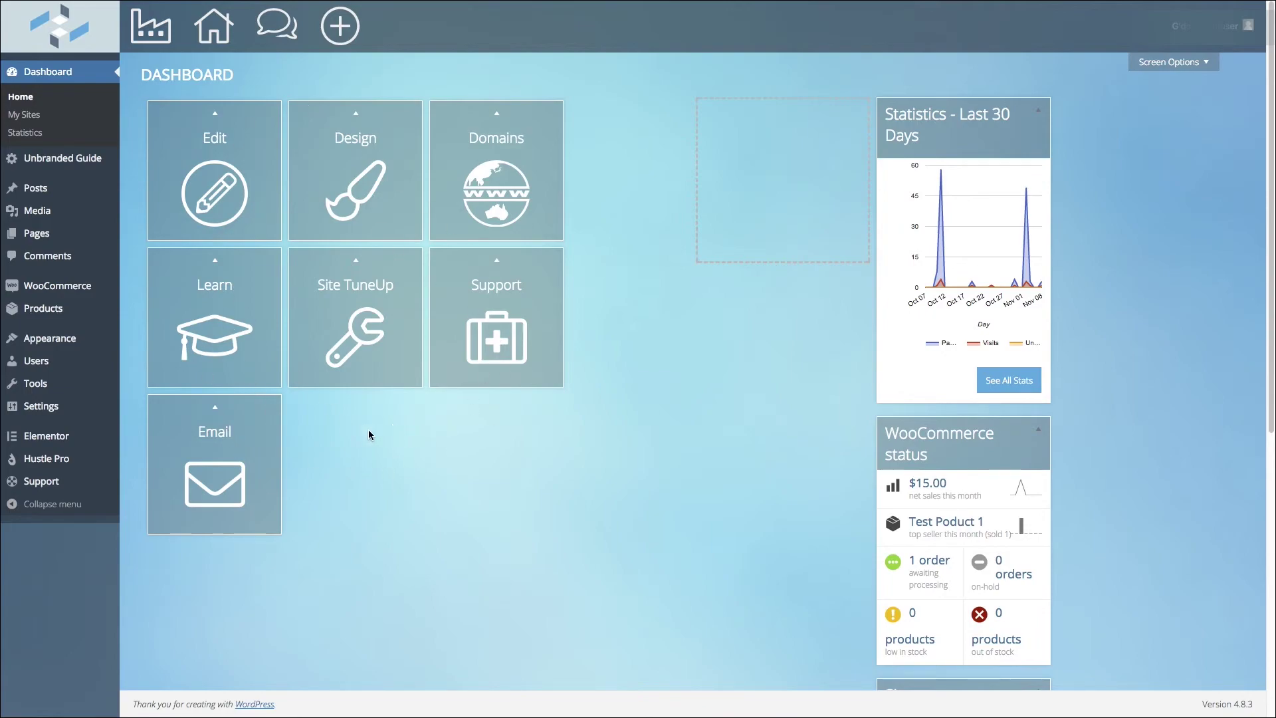
mouse_move(100, 163)
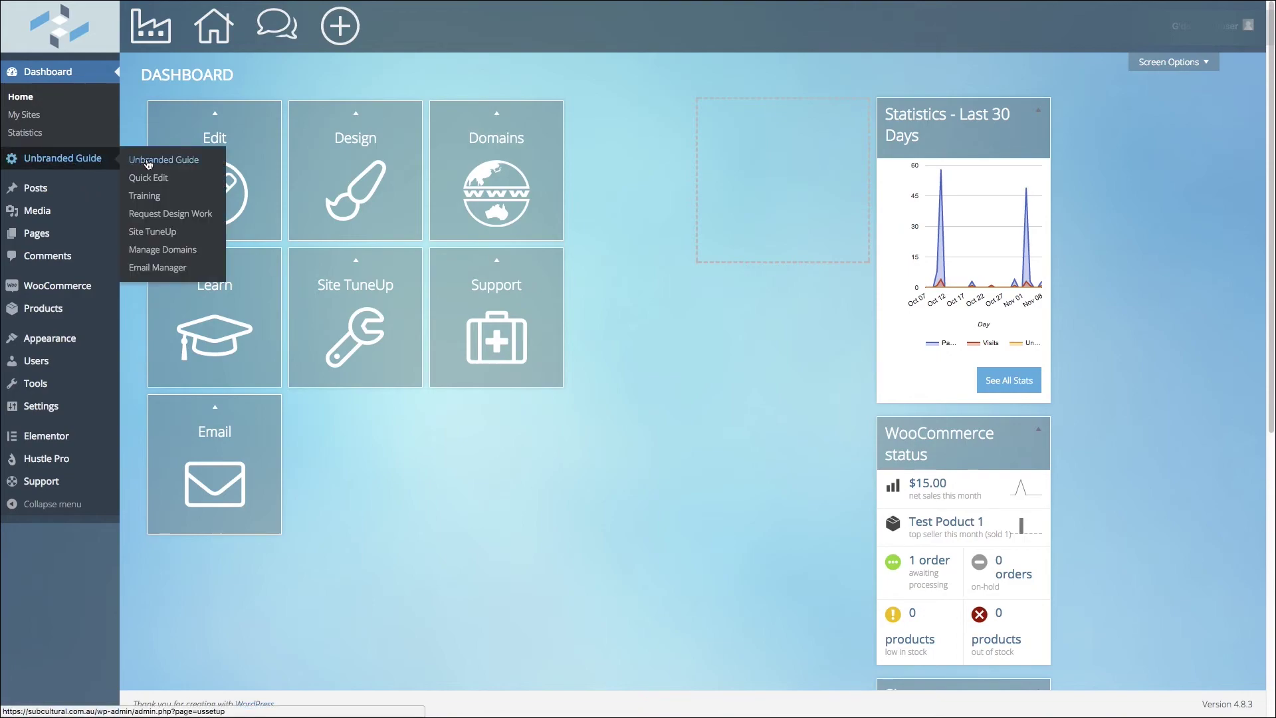